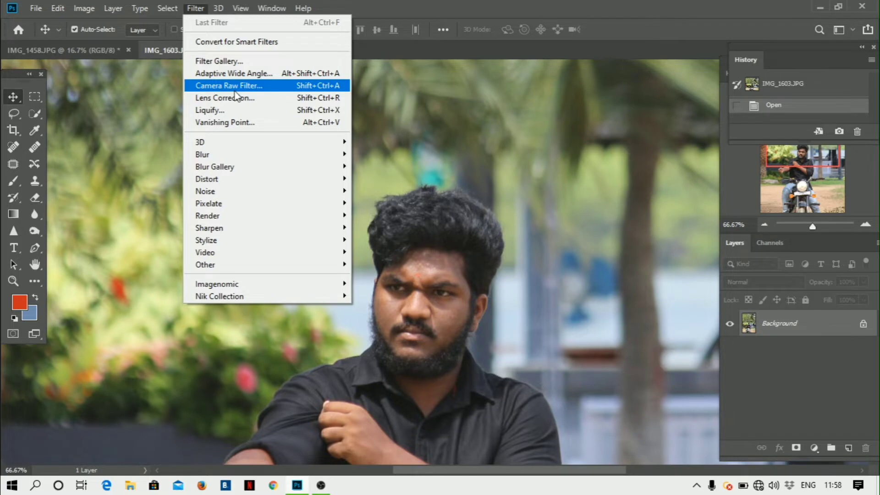
- Open the Camera Raw filter and set Exposure to +0.60 and Contrast to +10
left_click(227, 88)
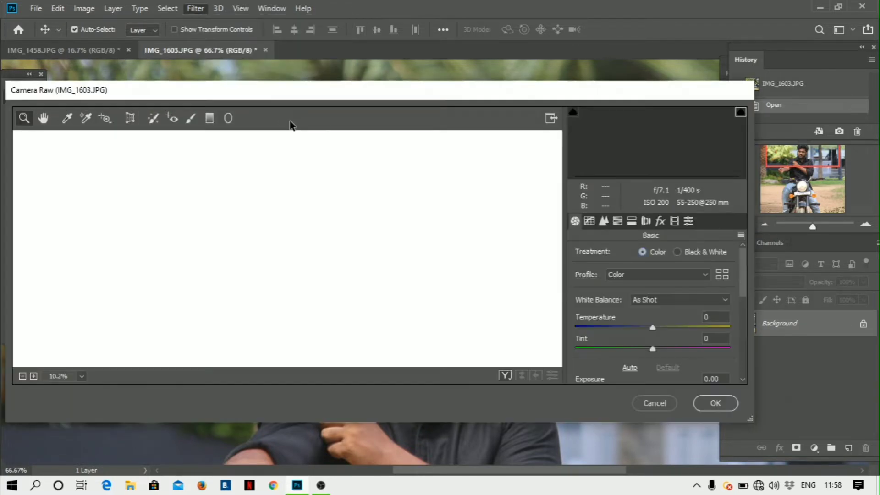
scroll(571, 314, "down", 2)
scroll(570, 315, "down", 1)
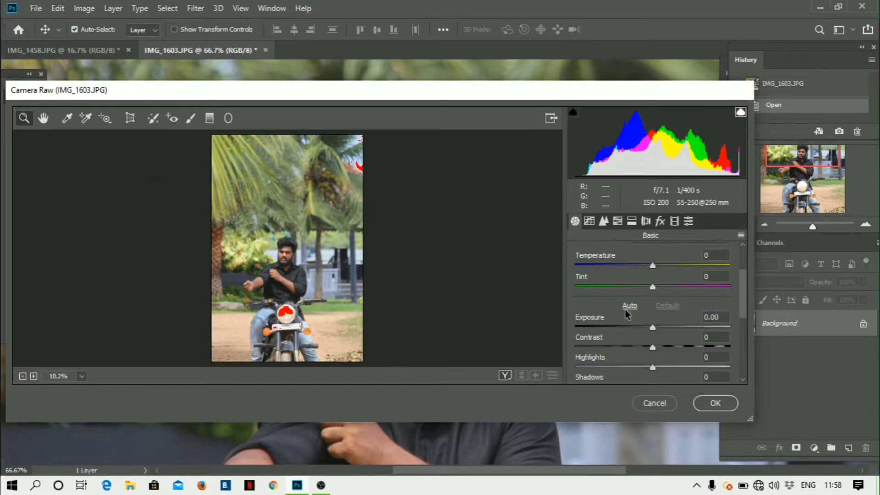
left_click_drag(656, 327, 661, 326)
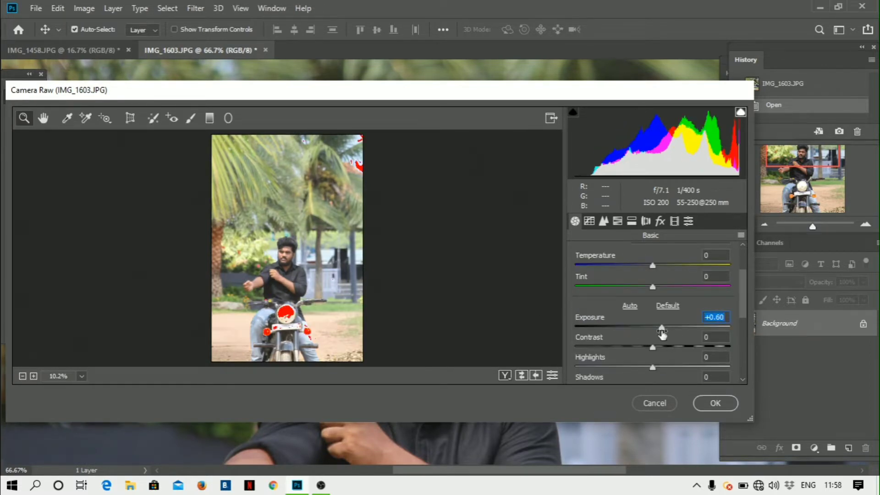
left_click(661, 346)
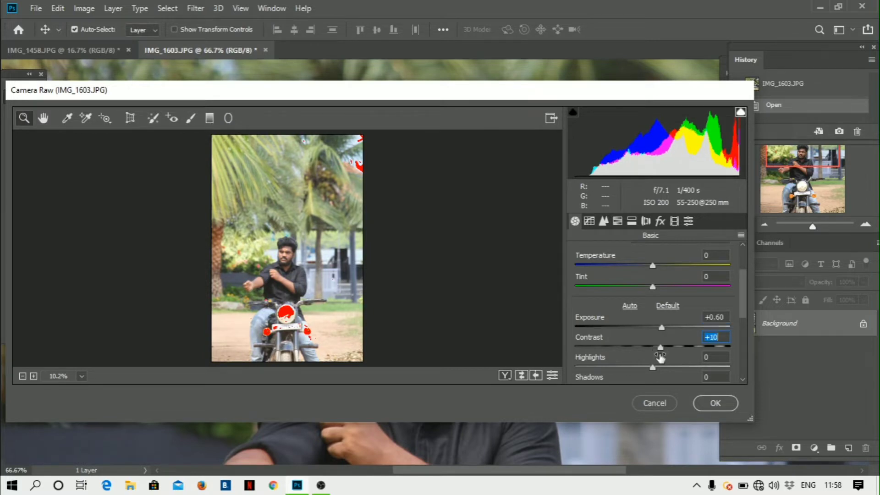
scroll(660, 350, "down", 3)
- Zoom the preview to 66.7% and raise Blacks to +19
key("ctrl+plus")
key("ctrl+plus")
key("ctrl+plus")
key("ctrl+plus")
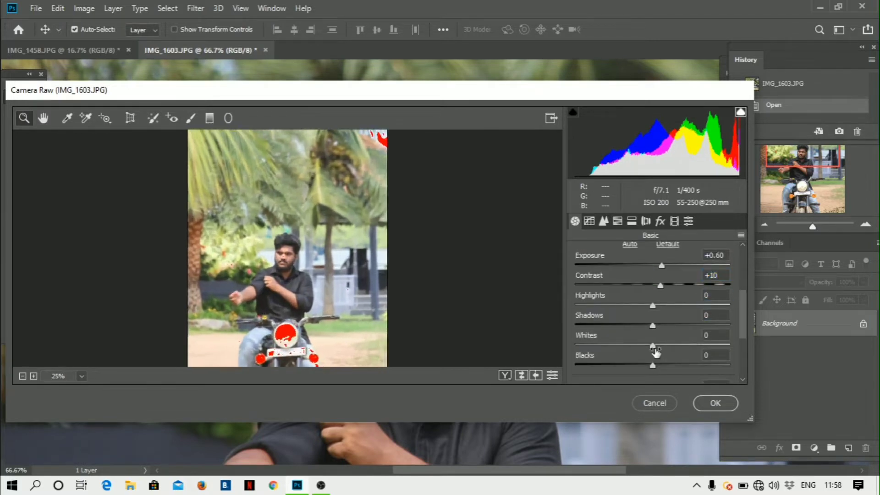
key("ctrl+plus")
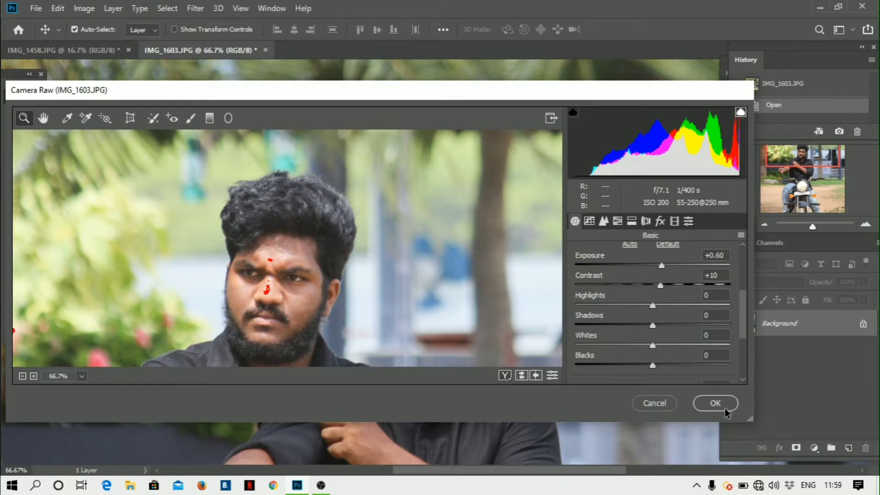
scroll(647, 309, "down", 5)
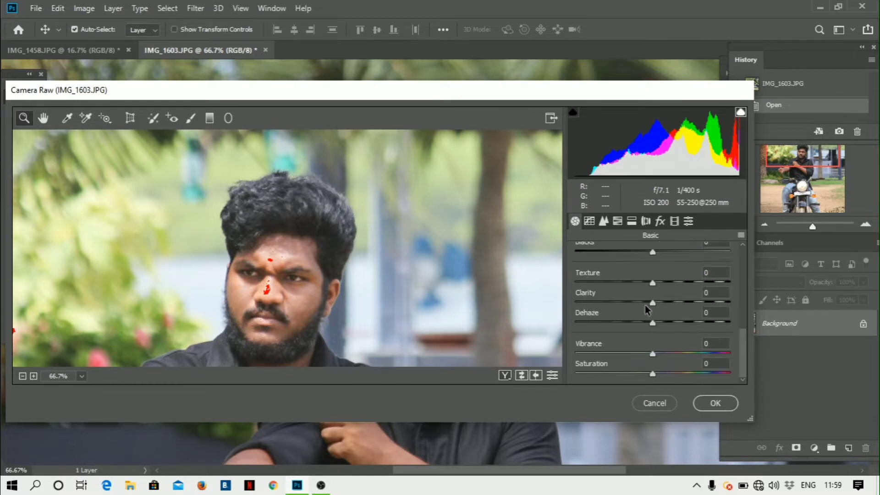
scroll(660, 330, "up", 2)
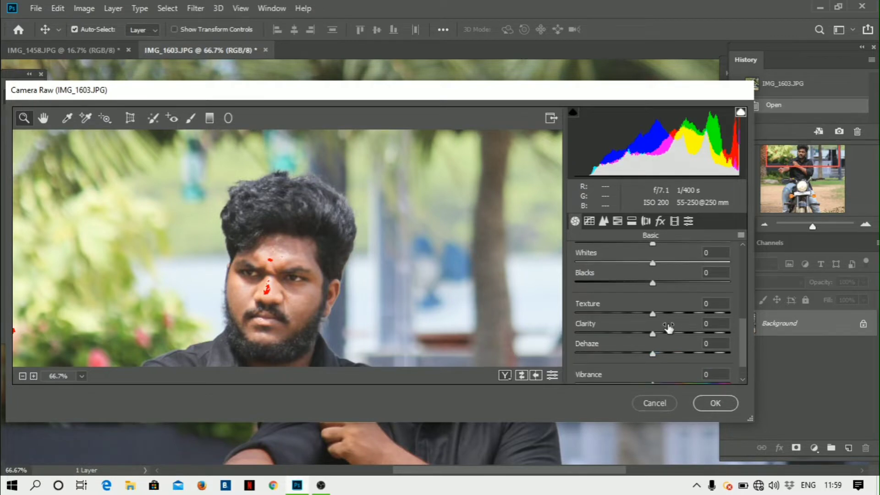
scroll(668, 326, "up", 4)
scroll(655, 371, "down", 2)
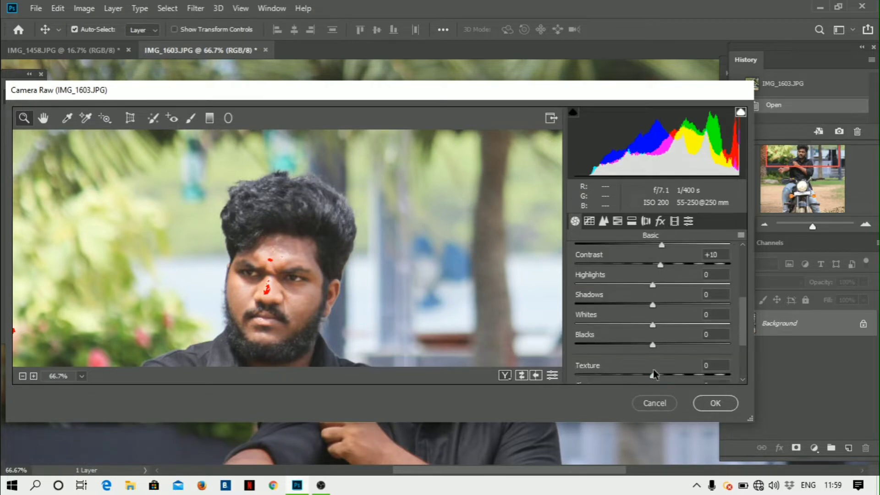
scroll(655, 374, "down", 2)
mouse_move(653, 283)
left_mouse_down()
mouse_move(634, 285)
mouse_move(670, 281)
left_mouse_up()
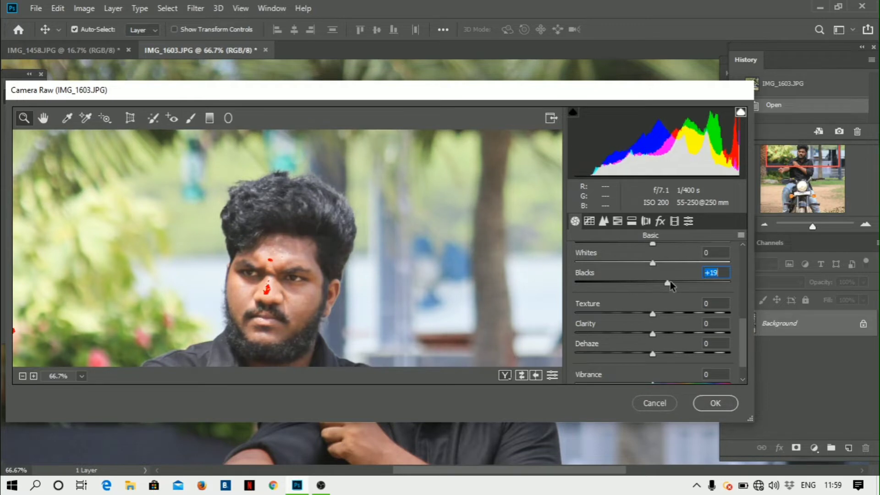
- Raise noise reduction Luminance to 78 in the Detail panel
left_click(604, 221)
scroll(651, 303, "down", 3)
left_click_drag(653, 320, 696, 320)
scroll(677, 317, "down", 3)
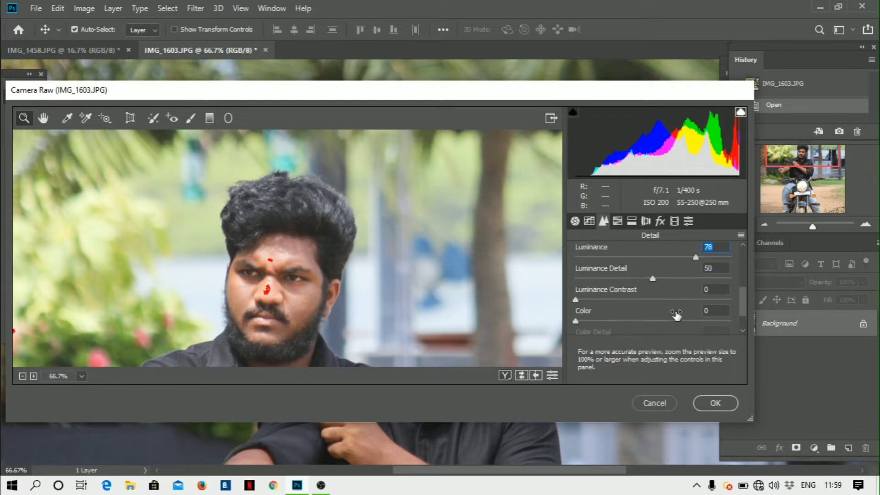
left_click_drag(678, 278, 717, 281)
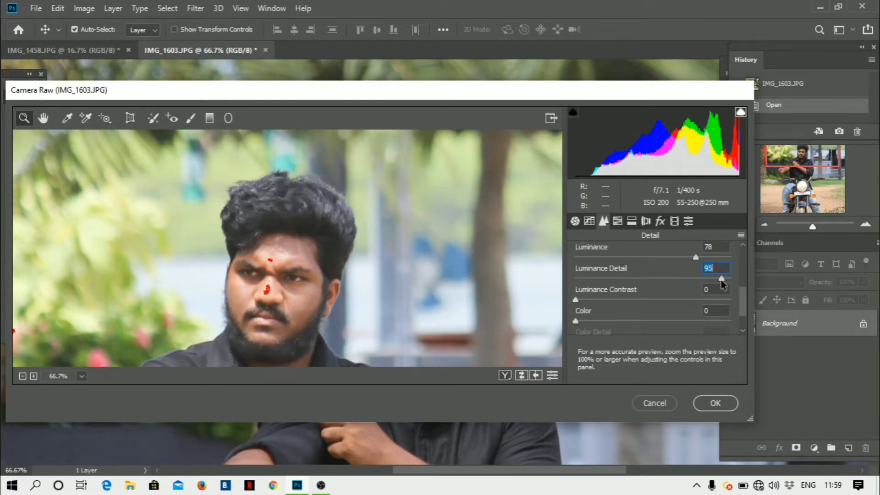
- Set color noise reduction to Color 98, Color Detail 100 and Color Smoothness 100
scroll(663, 301, "down", 1)
scroll(663, 301, "down", 1)
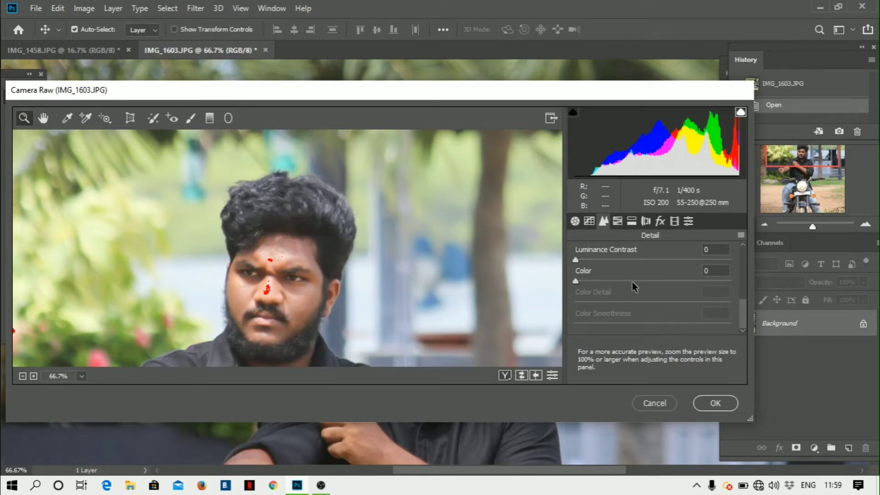
left_click_drag(629, 281, 726, 281)
left_click_drag(653, 302, 730, 303)
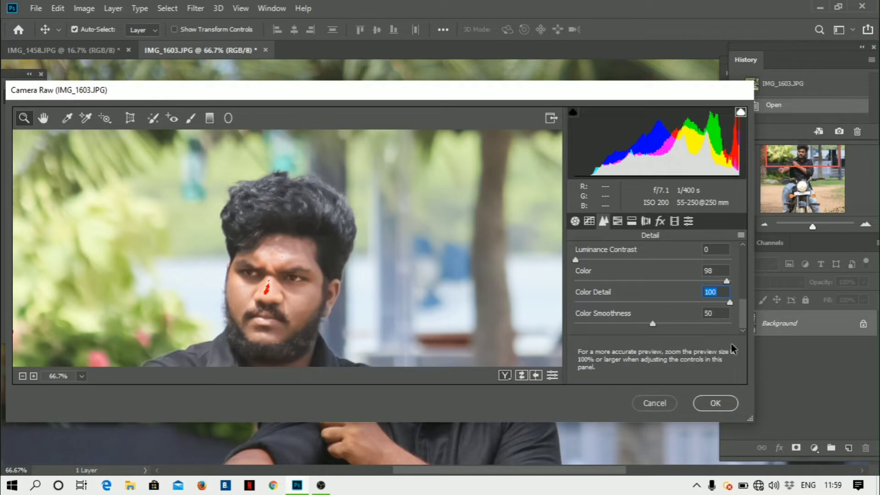
left_click(711, 324)
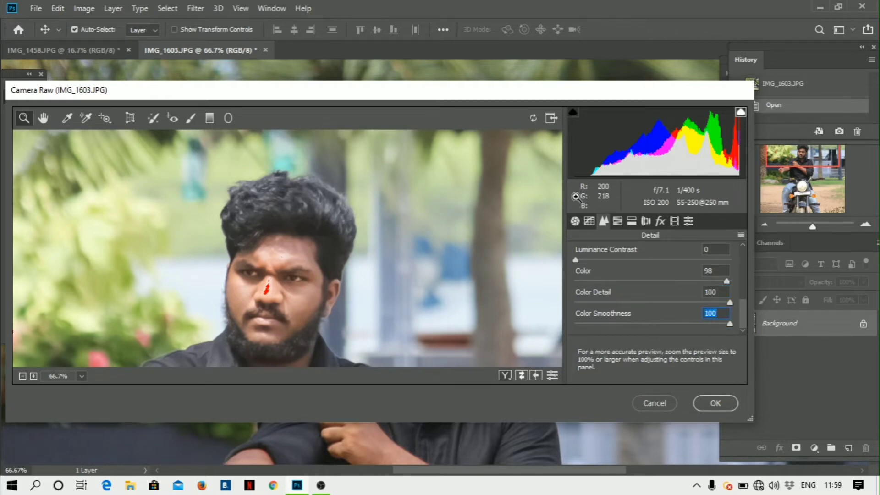
left_click(631, 227)
key("ctrl+minus")
key("ctrl+minus")
key("ctrl+minus")
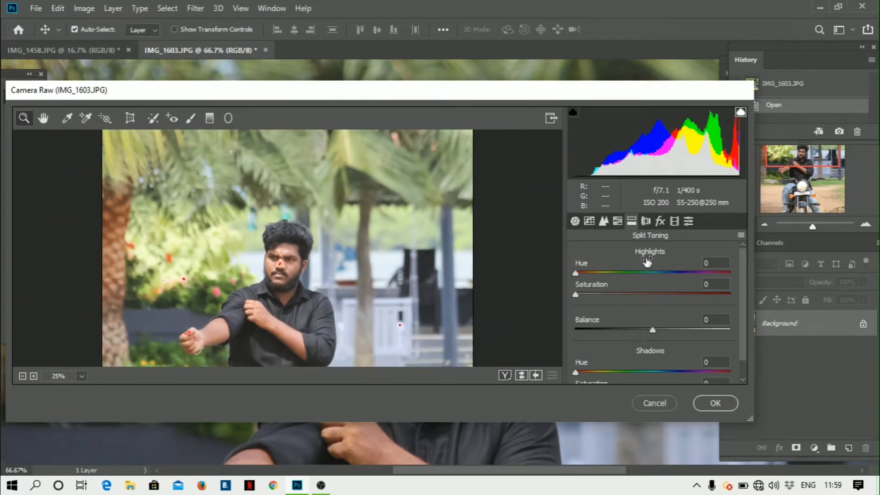
- Darken Greens luminance to -25 and boost saturation to Greens +83 and Yellows +100
left_click(619, 222)
scroll(661, 321, "down", 2)
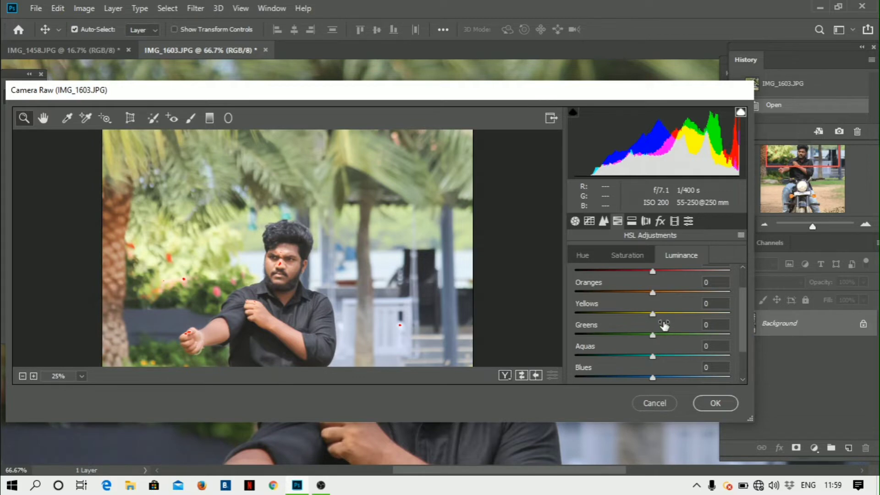
left_click_drag(664, 334, 635, 336)
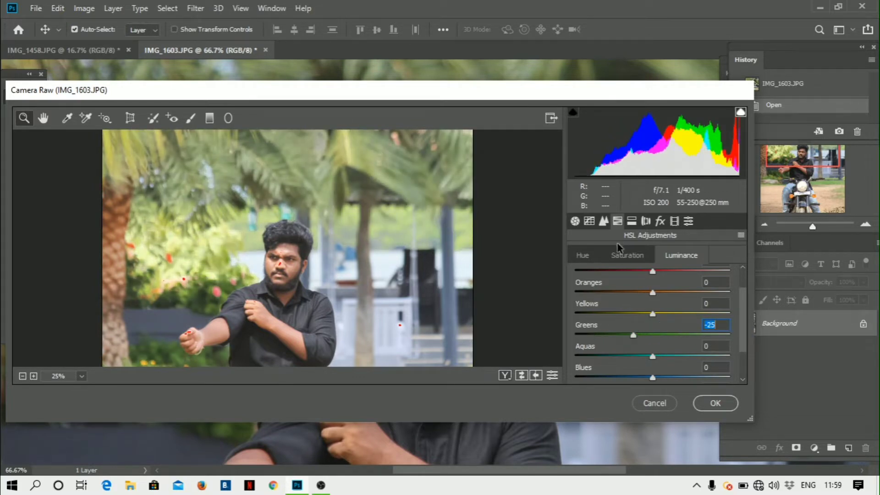
left_click(624, 255)
scroll(641, 284, "down", 1)
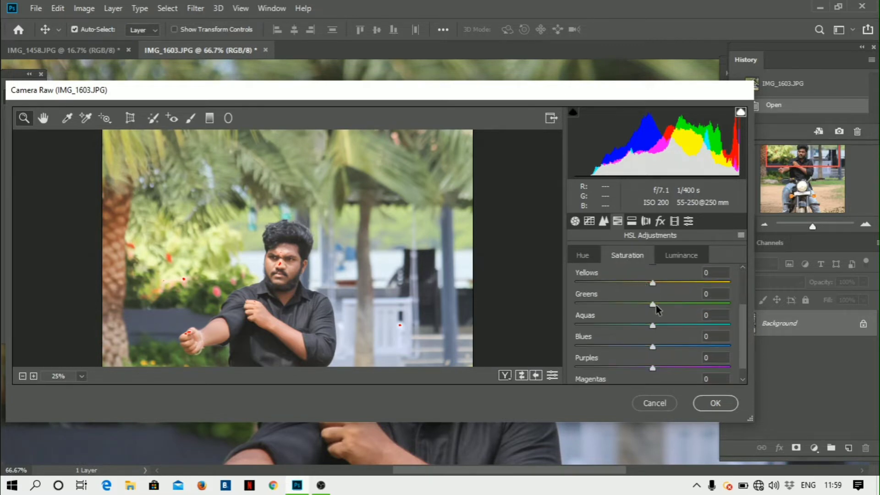
left_click_drag(656, 305, 716, 304)
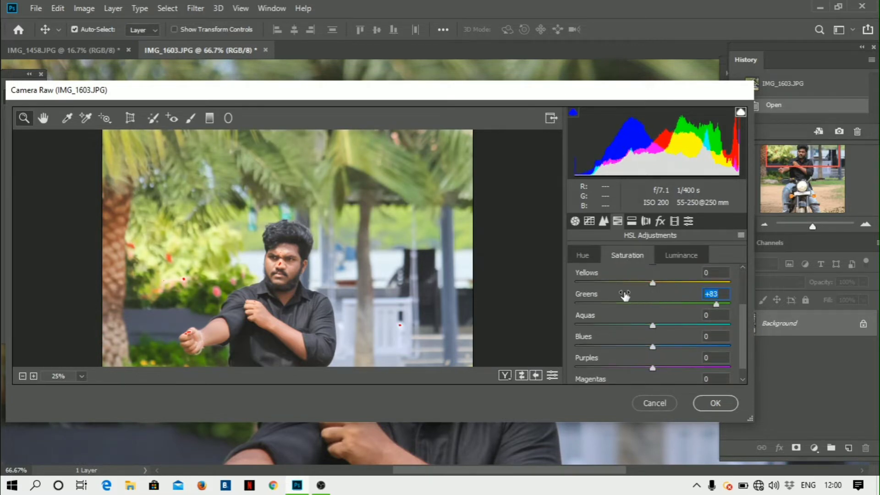
left_click_drag(653, 283, 734, 287)
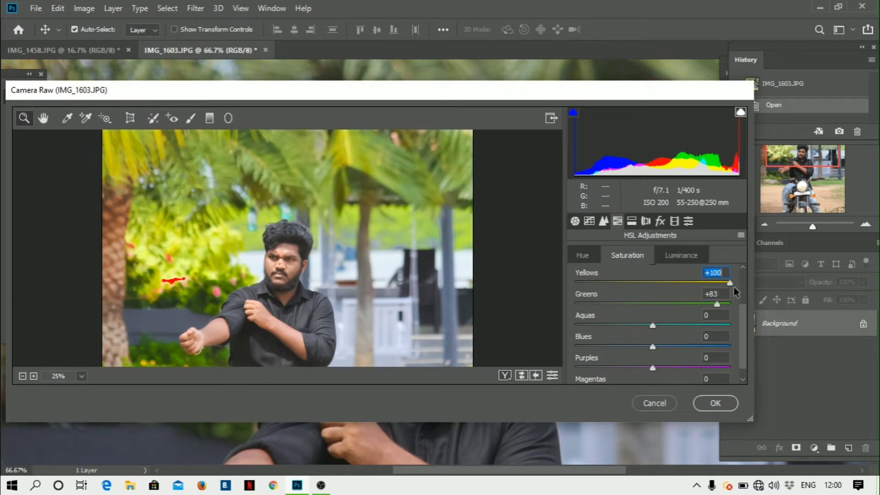
- Shift the Greens hue to +87 and the Aquas hue to -20
left_click(593, 255)
left_click_drag(653, 365, 718, 359)
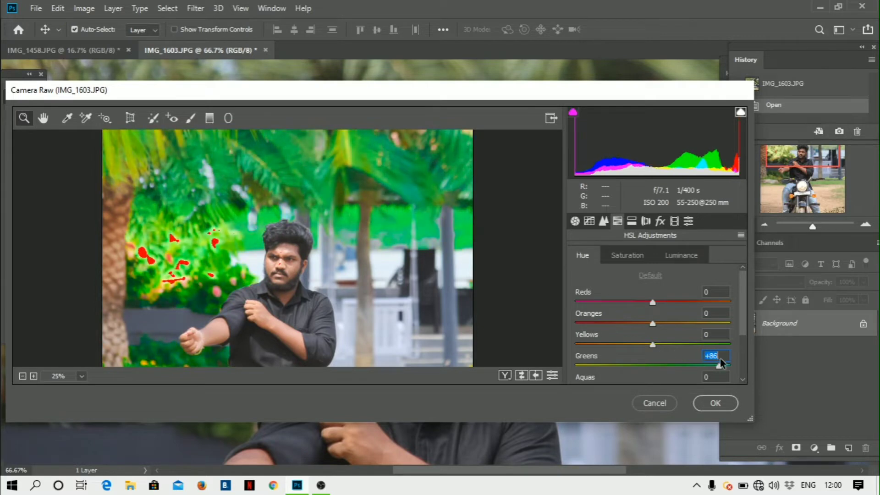
scroll(605, 291, "down", 3)
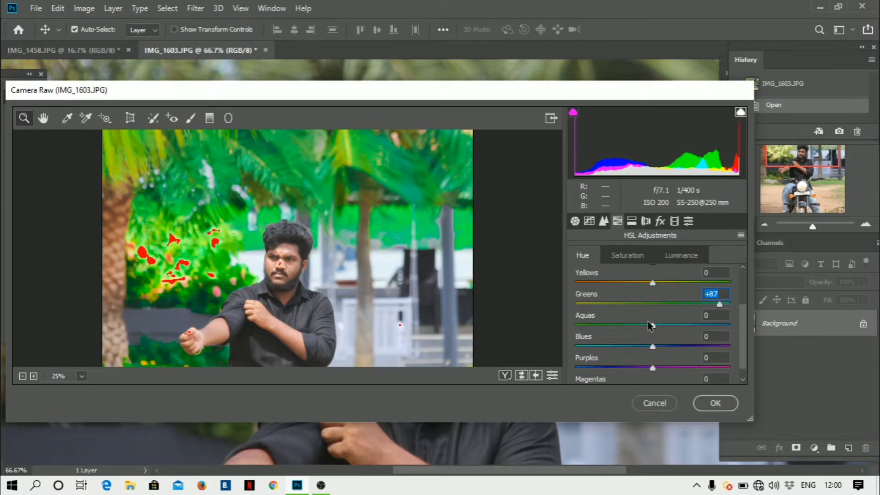
mouse_move(653, 324)
left_mouse_down()
mouse_move(613, 325)
mouse_move(638, 325)
left_mouse_up()
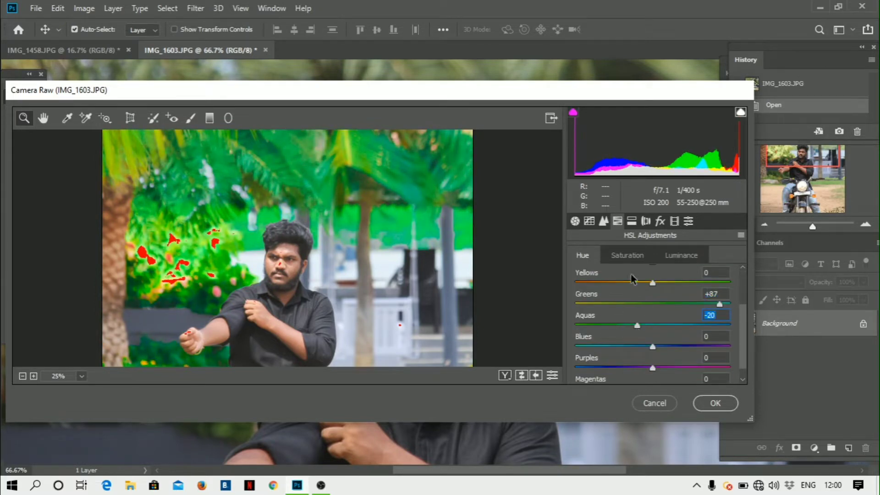
- Darken the photo's edges with a vignette in the Effects panel
left_click(660, 221)
scroll(655, 277, "down", 3)
left_click_drag(656, 292, 610, 295)
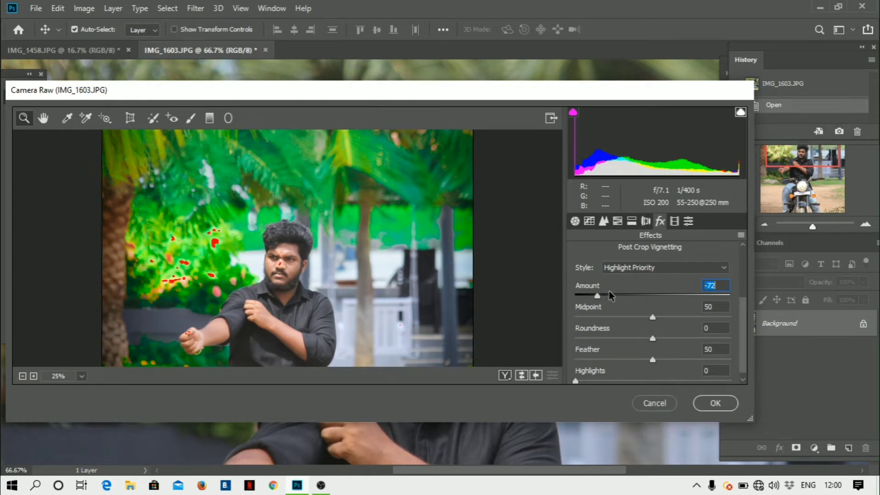
- Commit the Camera Raw adjustments and zoom in on the man's face
left_click(716, 403)
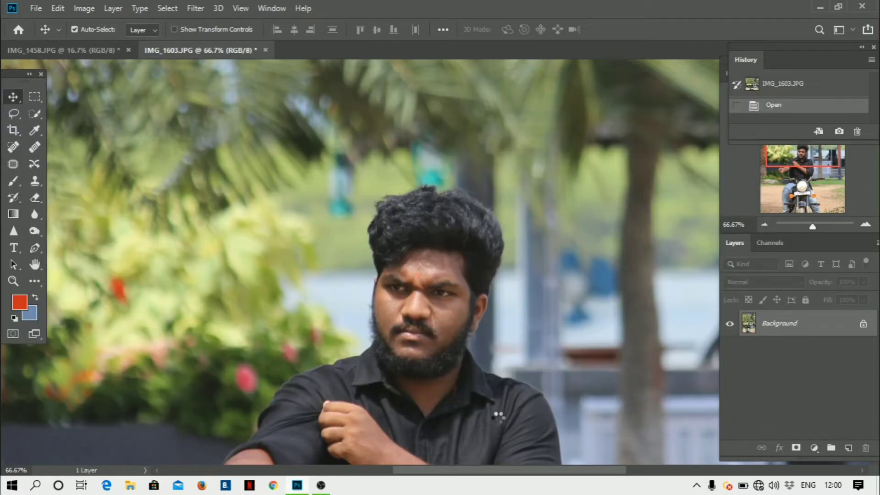
key("ctrl+minus")
key("ctrl+minus")
key("ctrl+minus")
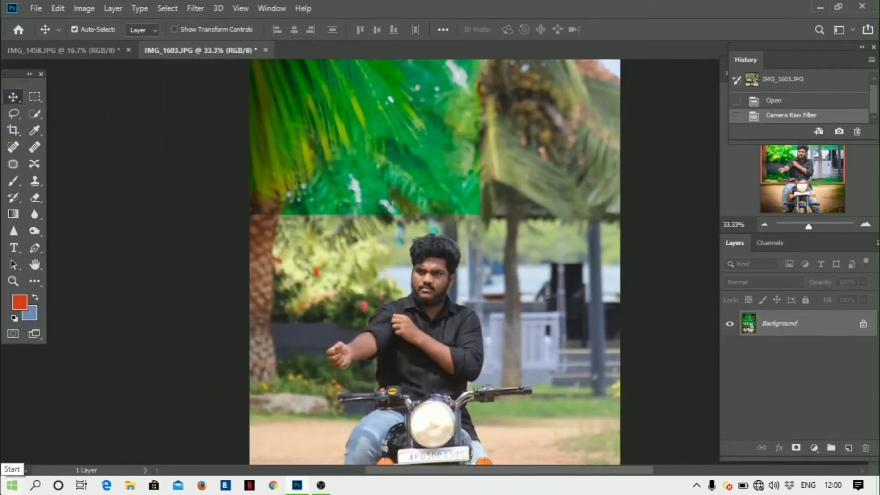
key("ctrl+minus")
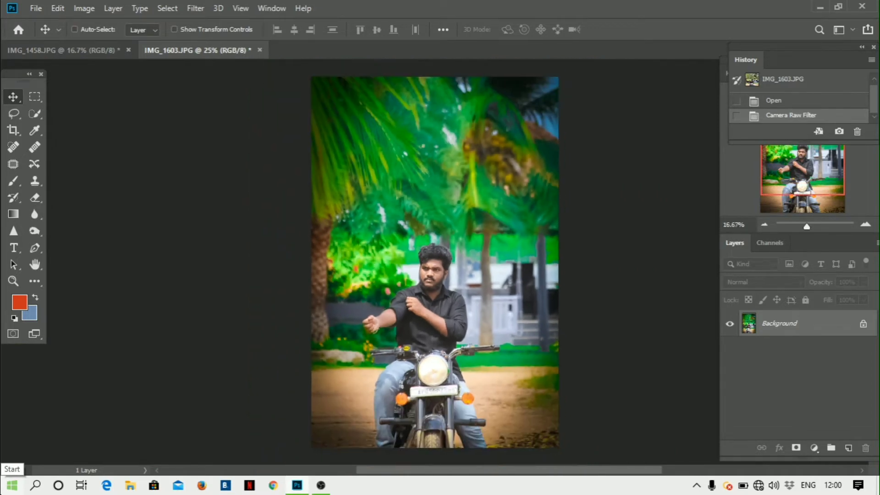
key("ctrl+plus")
key("ctrl+plus")
key("ctrl+plus")
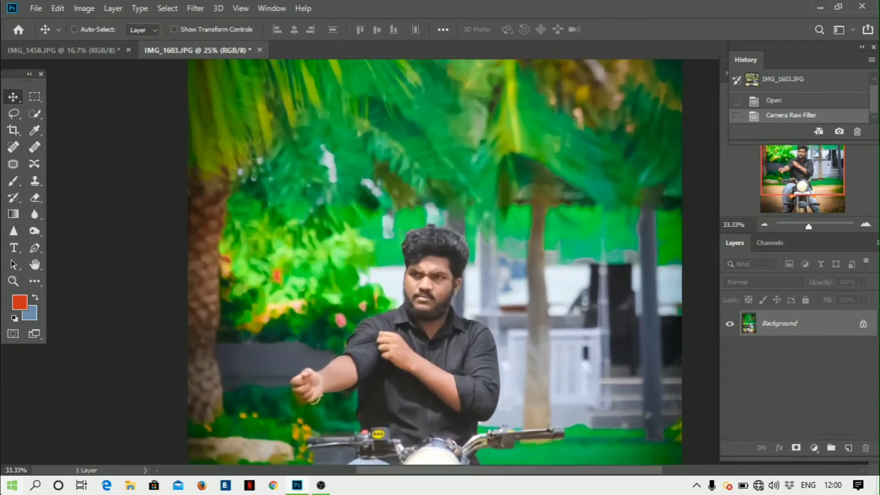
key("ctrl+plus")
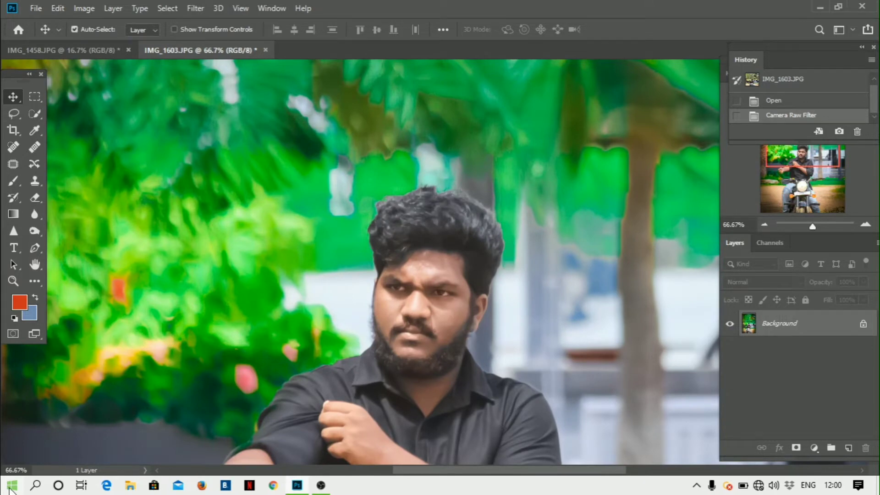
- Launch Color Efex Pro 4 on the photo and zoom the preview on the face
left_click(195, 8)
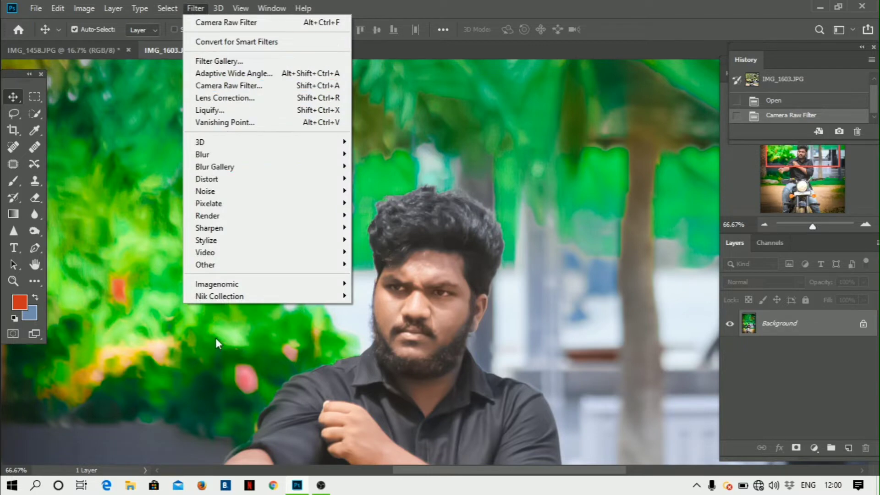
mouse_move(269, 296)
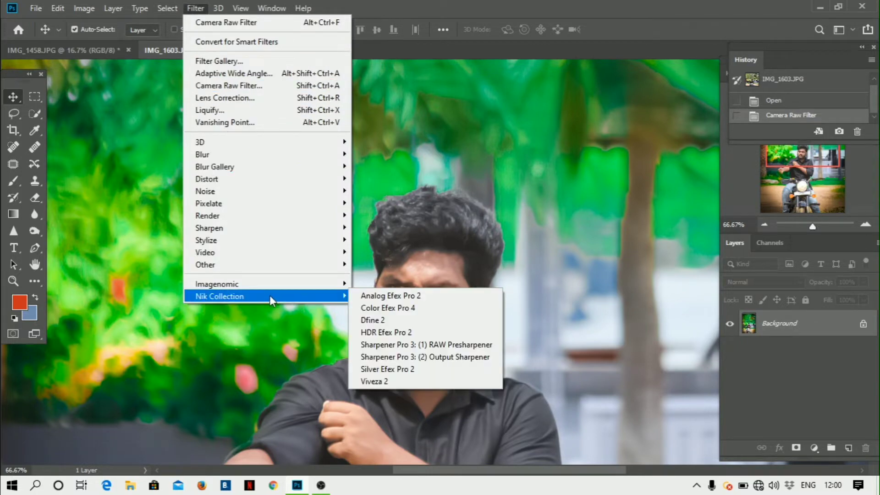
left_click(408, 310)
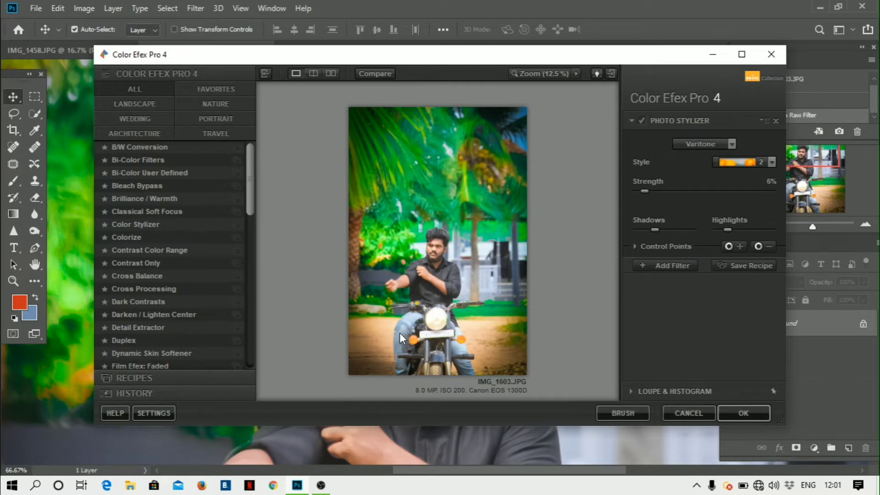
left_click(399, 333)
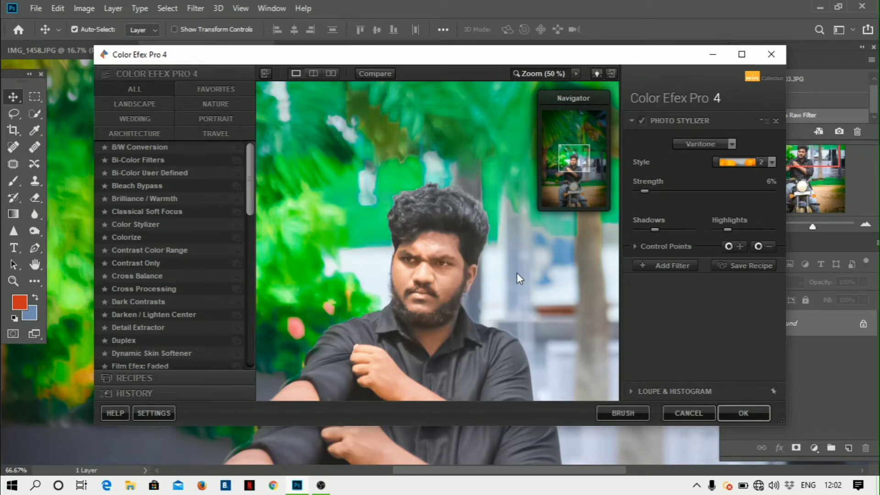
- Set the Photo Stylizer strength to 2% and add an empty filter slot
key("ctrl+minus")
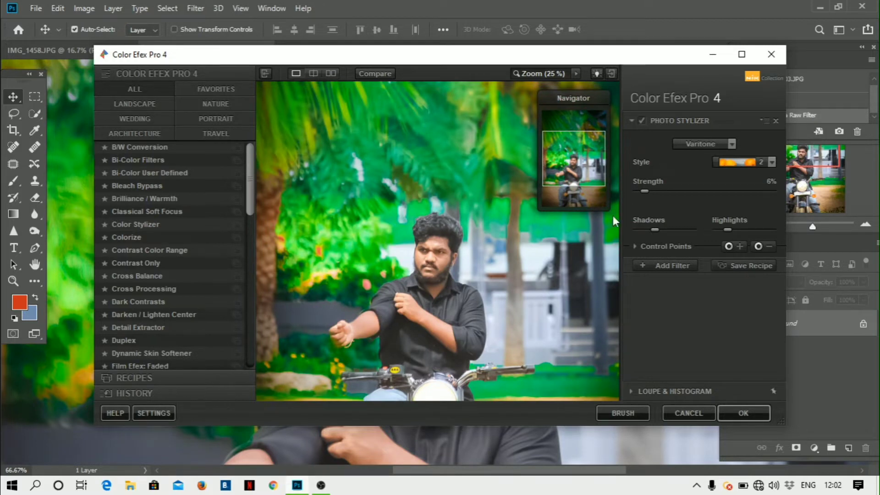
left_click(667, 191)
left_click(719, 190)
left_click(639, 191)
left_click(669, 266)
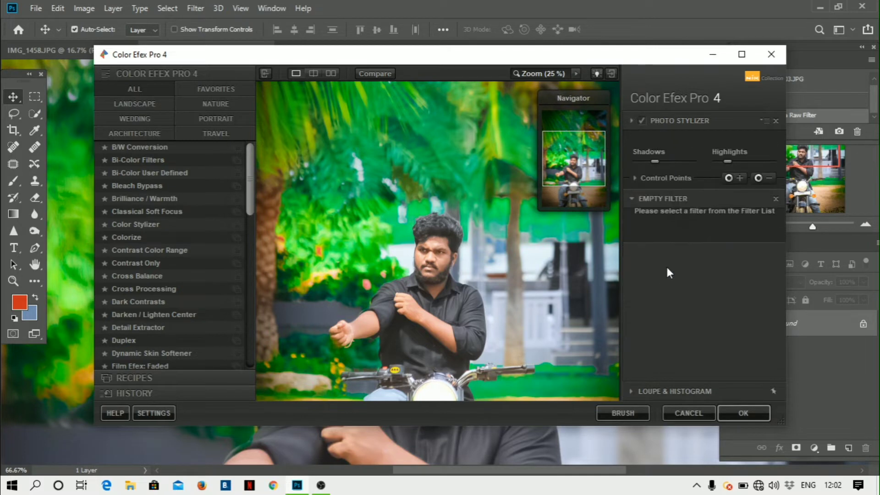
- Add a Cross Balance filter with its strength lowered to 12%
scroll(151, 263, "down", 3)
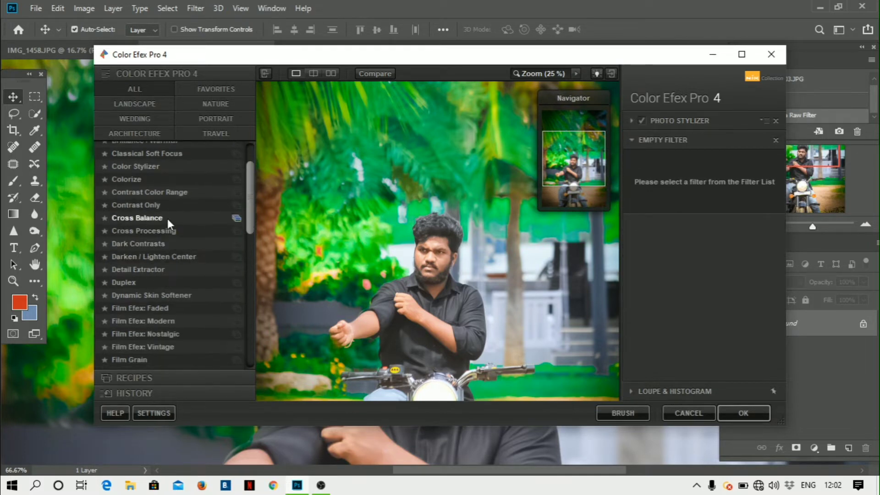
left_click(146, 218)
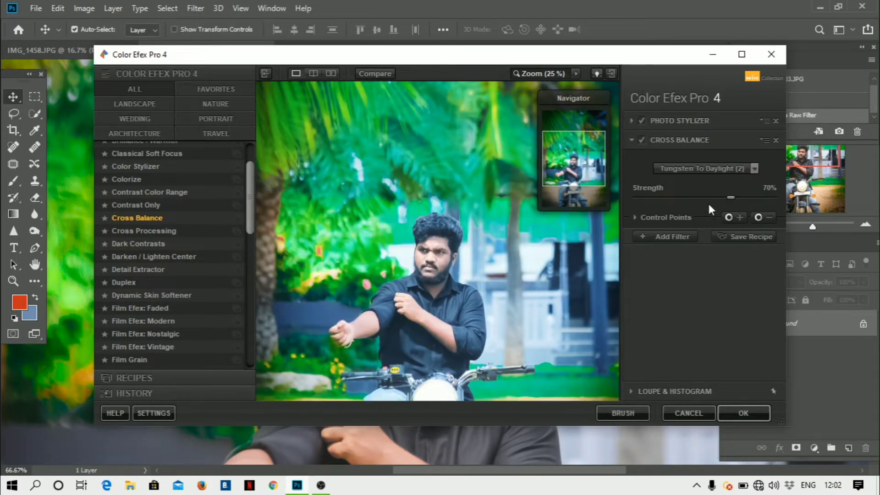
left_click_drag(708, 198, 653, 197)
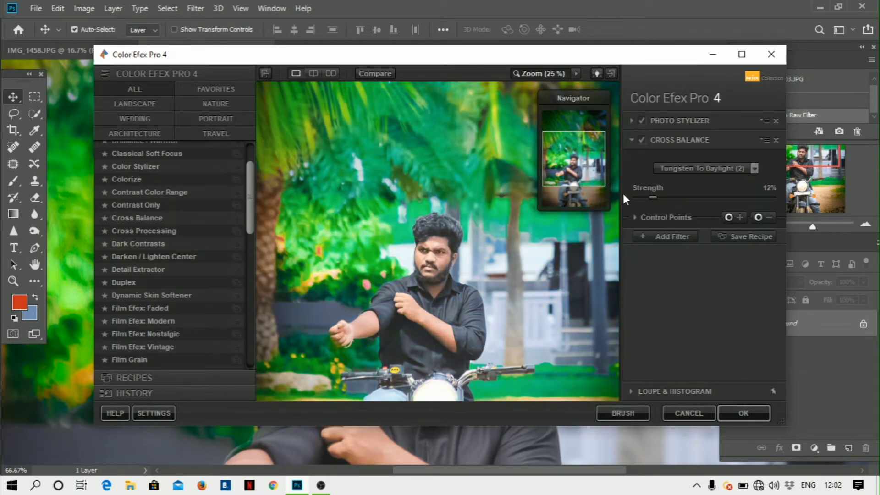
- Add Dynamic Skin Softener with Color Reach 65% and detail softening nearly off
left_click(656, 235)
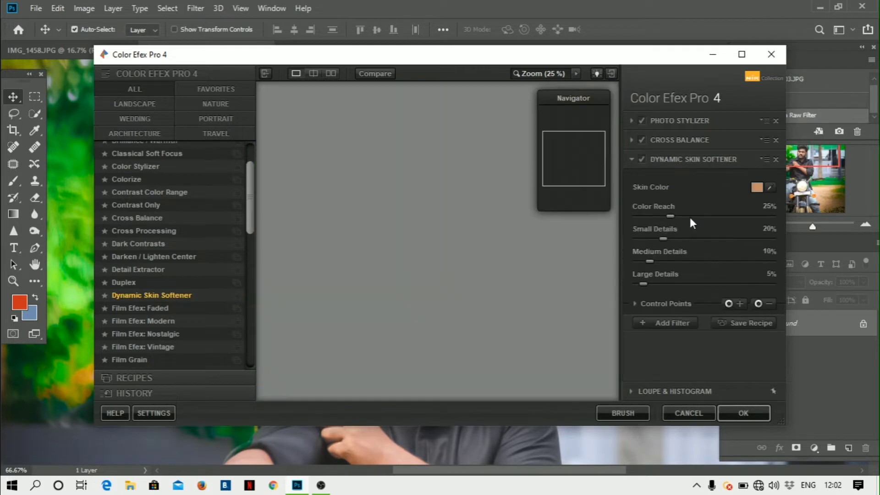
left_click_drag(699, 217, 710, 215)
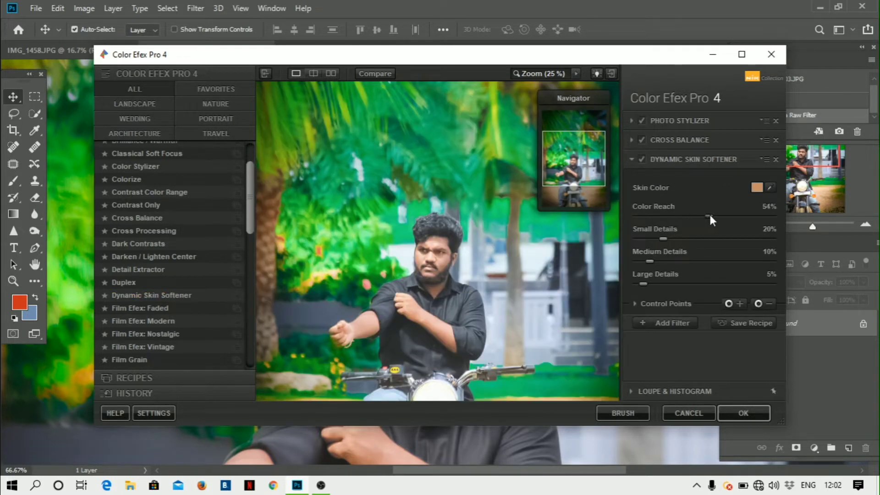
left_click(700, 238)
left_click(698, 262)
left_click(656, 261)
left_click(655, 284)
left_click_drag(706, 284, 698, 285)
key("ctrl+plus")
key("ctrl+plus")
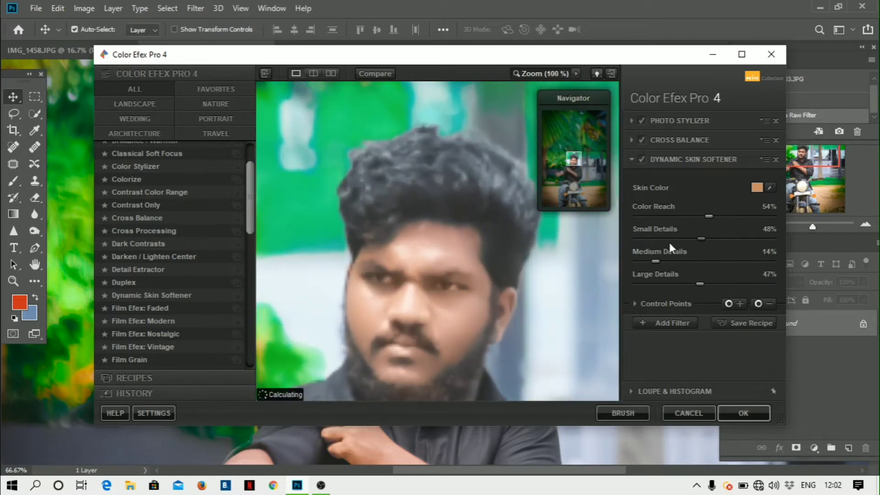
left_click_drag(660, 239, 630, 284)
left_click(724, 216)
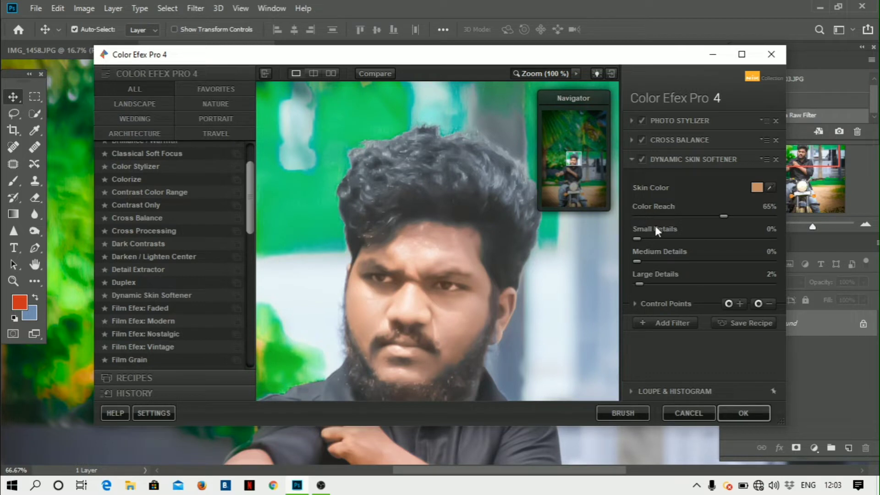
left_click(587, 268)
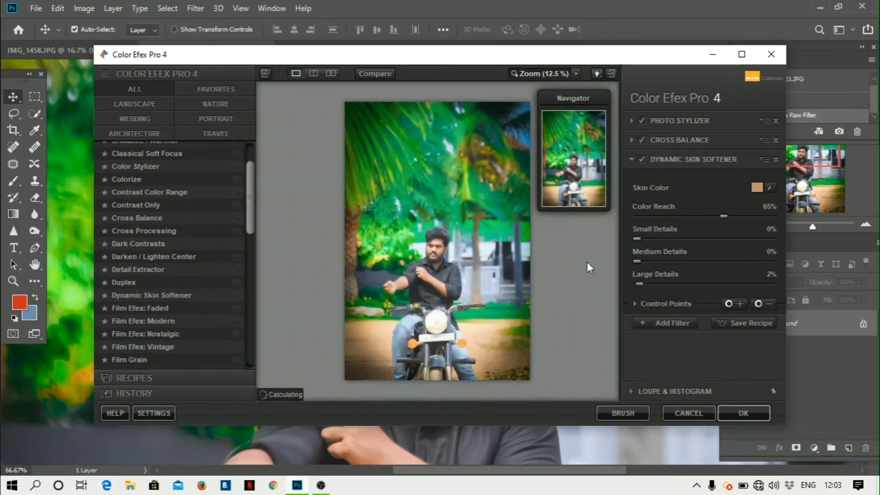
scroll(587, 262, "up", 1)
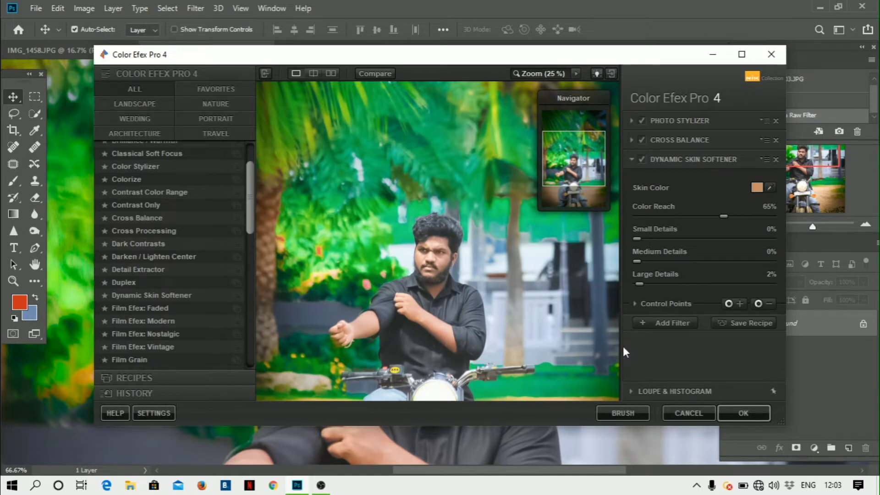
- Add Indian Summer with Enhance Foliage at 34% and apply the stack to Photoshop
left_click(660, 323)
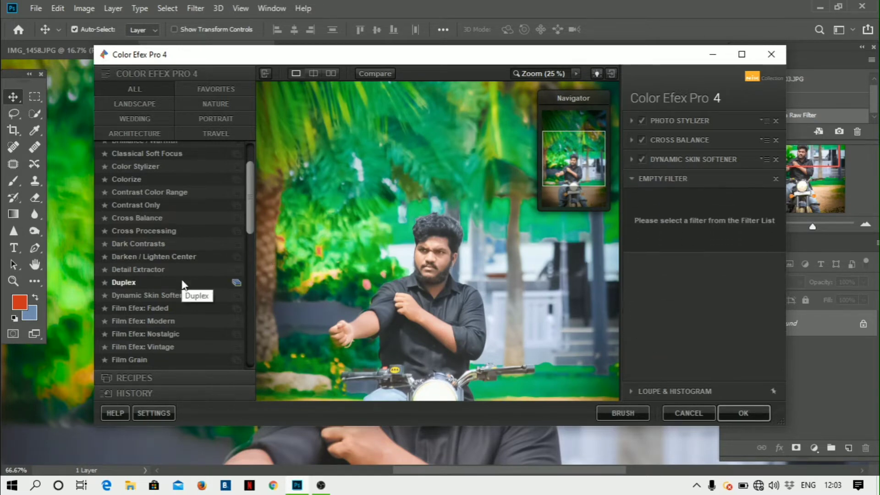
scroll(182, 285, "down", 5)
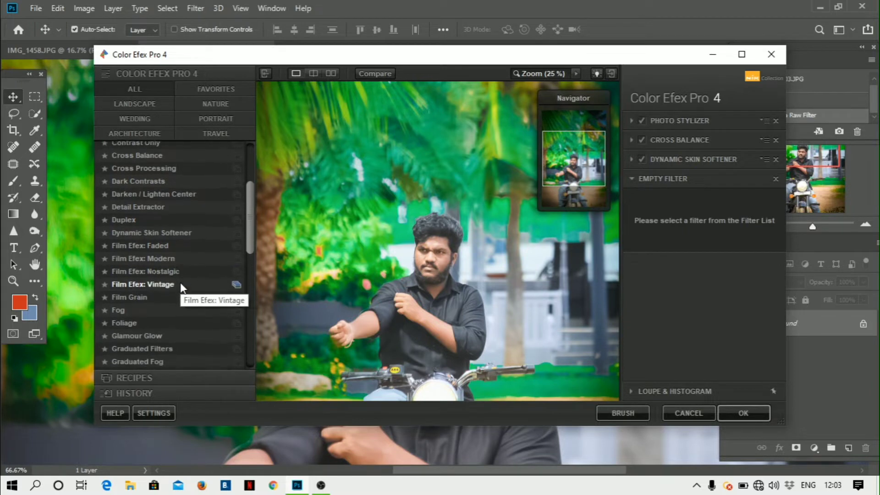
scroll(182, 287, "down", 3)
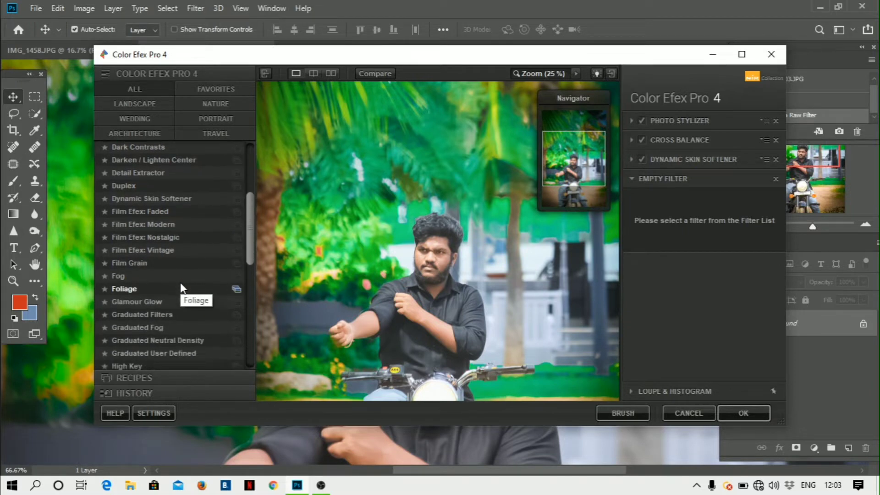
scroll(147, 316, "down", 1)
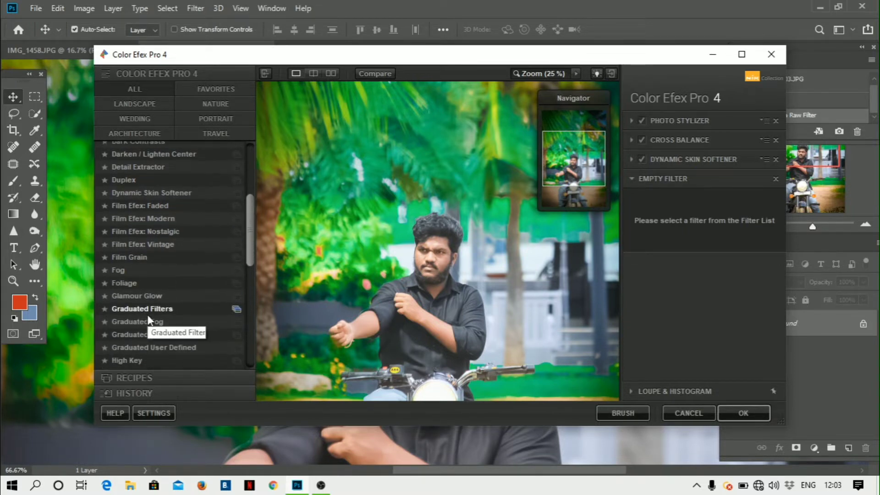
scroll(147, 319, "down", 3)
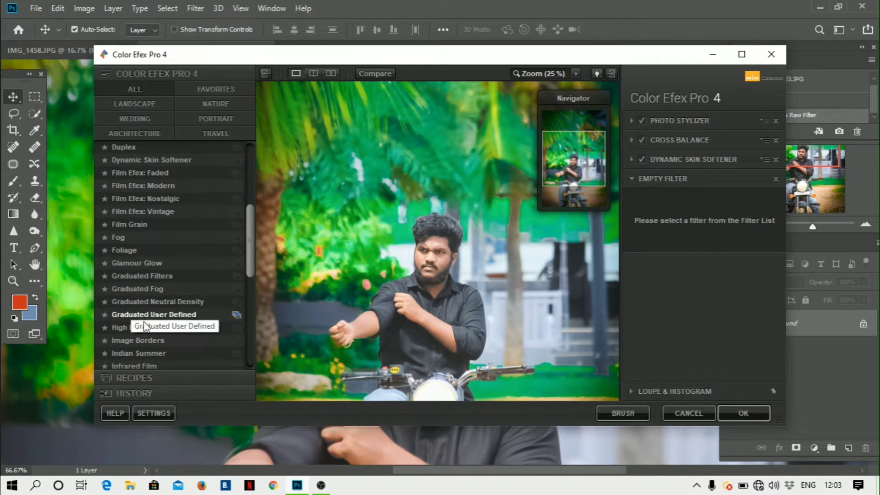
scroll(144, 322, "down", 5)
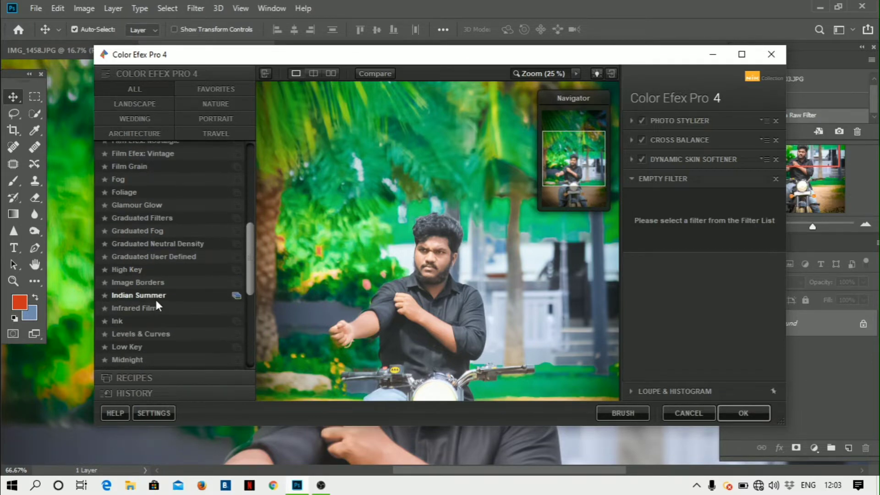
left_click(156, 300)
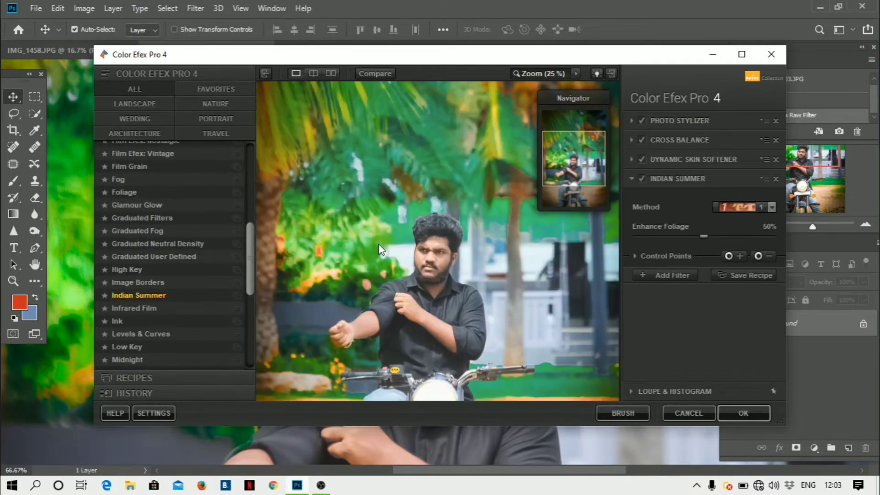
left_click(736, 234)
left_click(683, 240)
left_click(744, 413)
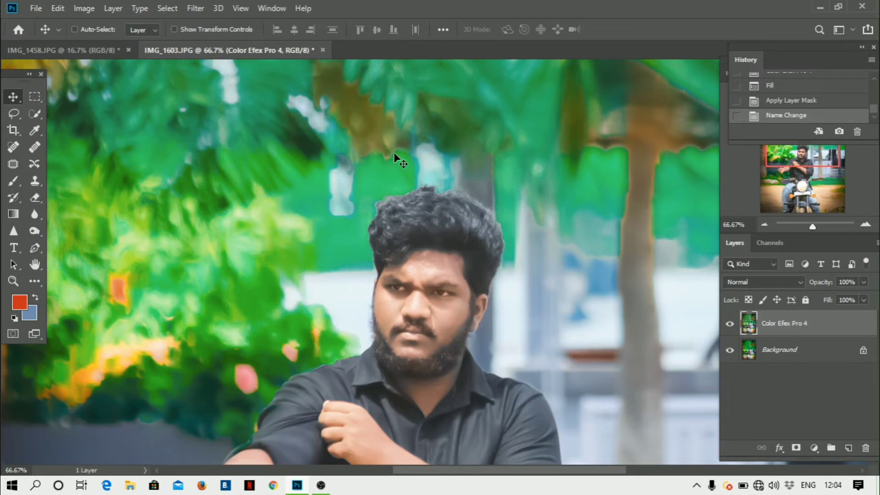
- View the whole photo at 25% zoom
key("ctrl+minus")
key("ctrl+minus")
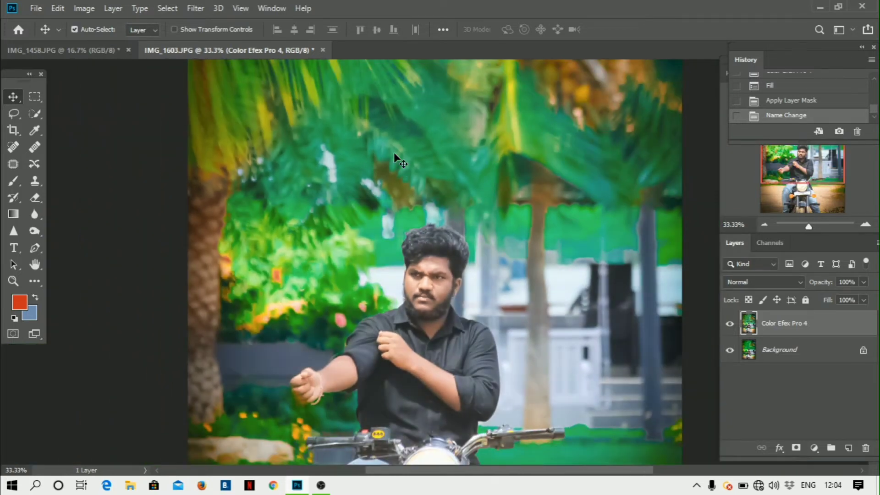
key("ctrl+minus")
key("ctrl+minus")
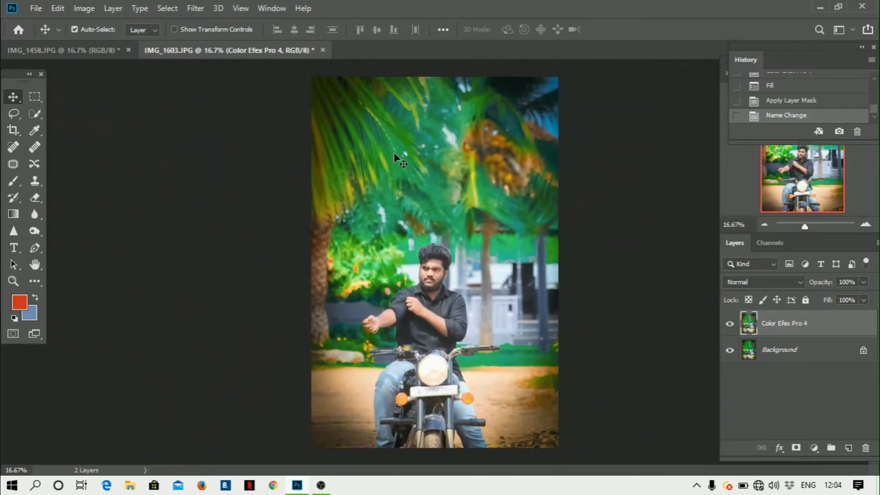
key("ctrl+plus")
key("ctrl+plus")
key("ctrl+minus")
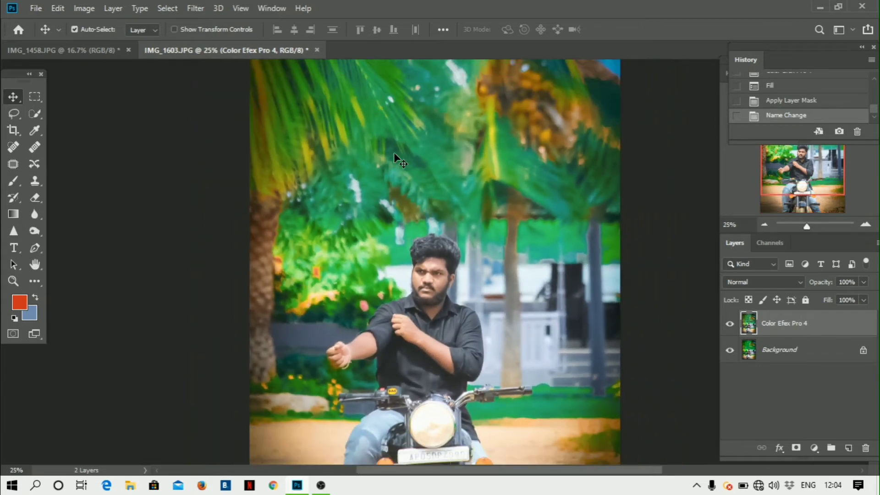
key("ctrl")
- Launch Analog Efex Pro 2 from Filter > Nik Collection
left_click(197, 9)
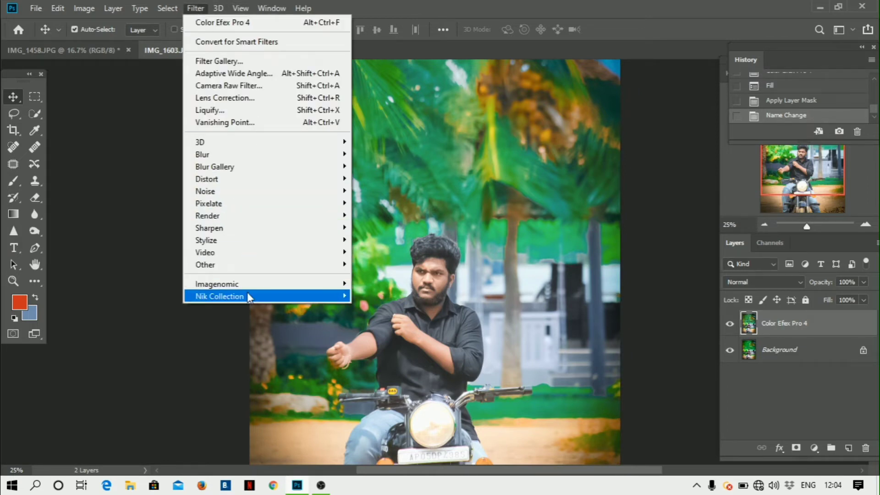
mouse_move(248, 297)
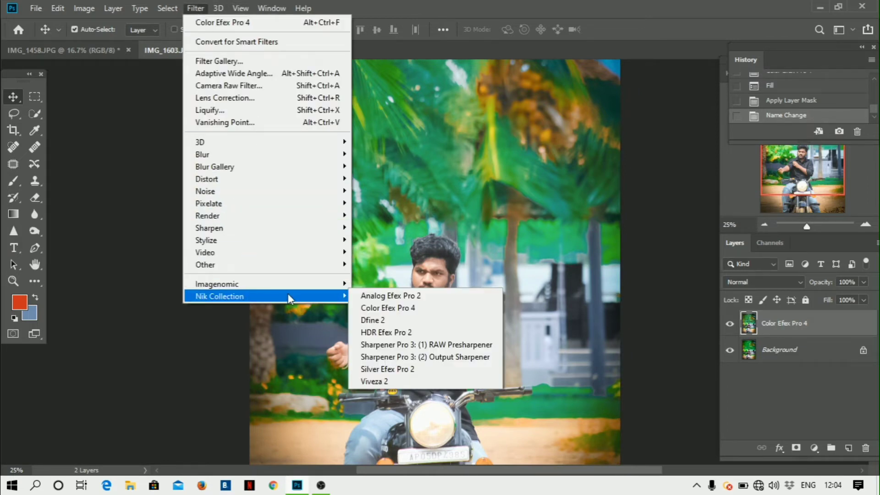
left_click(401, 297)
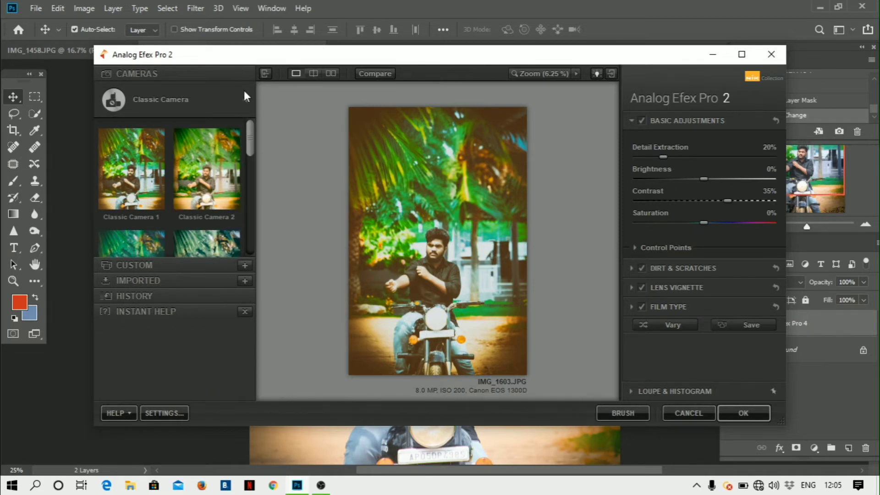
- Cancel and relaunch Analog Efex Pro 2, then show the Classic Camera tools list
left_click(231, 100)
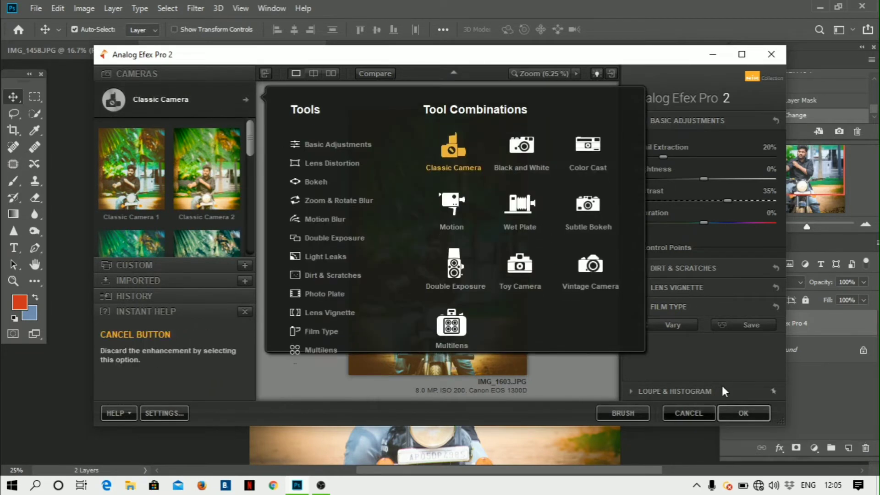
left_click(687, 413)
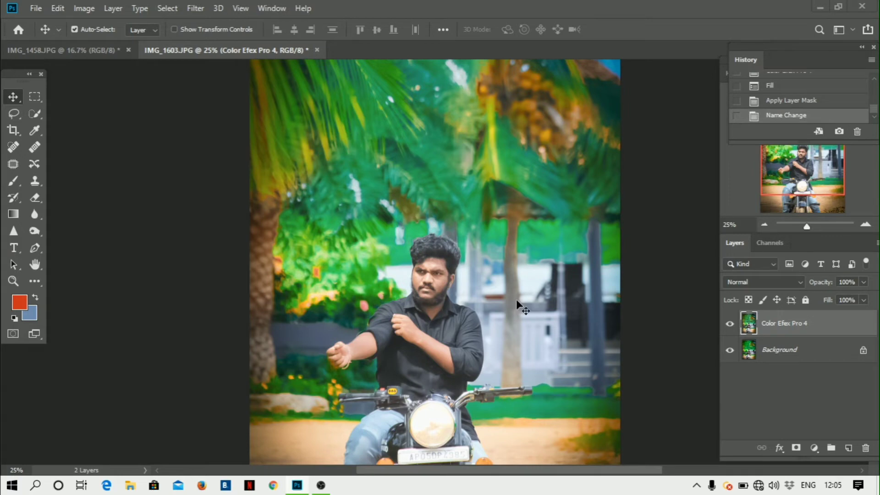
left_click(196, 8)
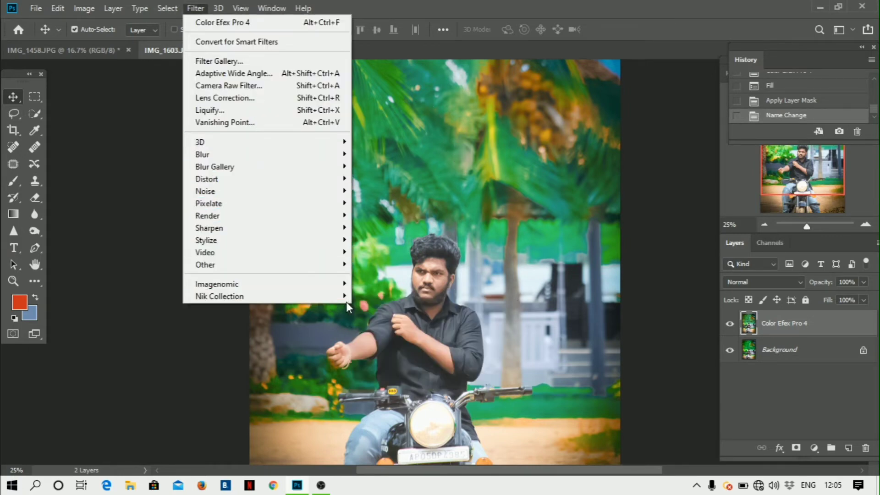
mouse_move(341, 296)
left_click(397, 300)
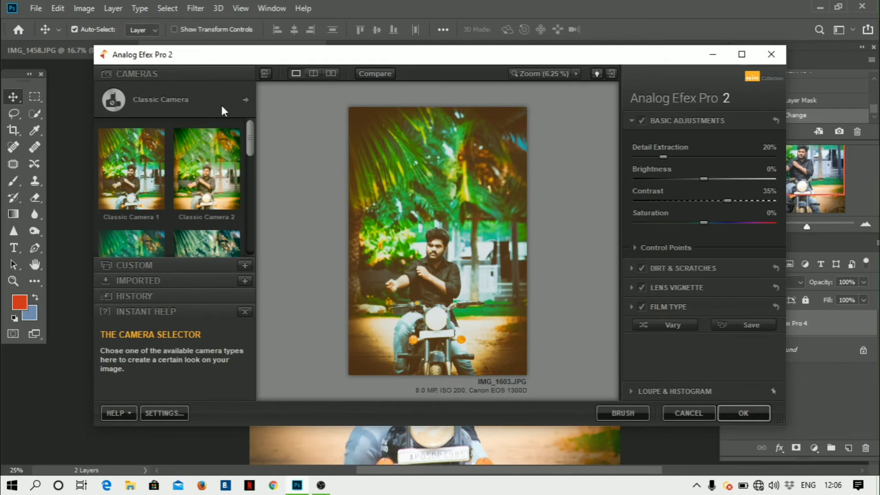
left_click(238, 103)
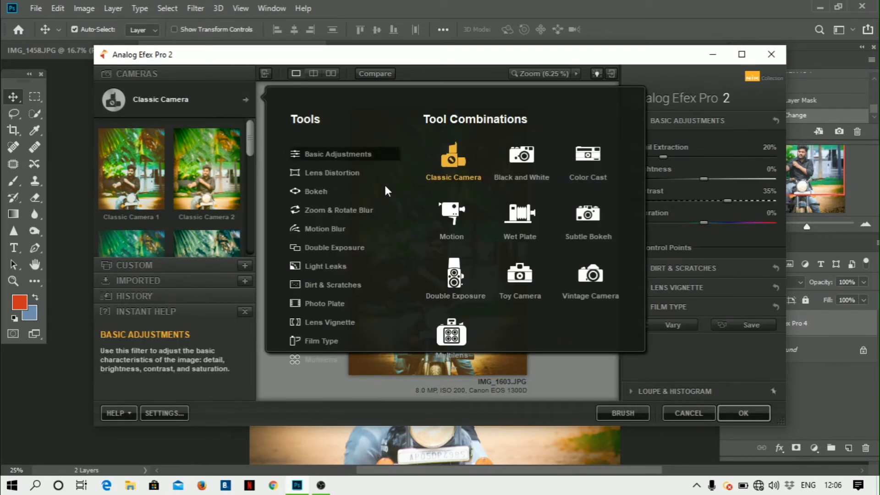
- Add a Lens Vignette, make it fully circular and reduce its Size to 10%
scroll(336, 301, "down", 1)
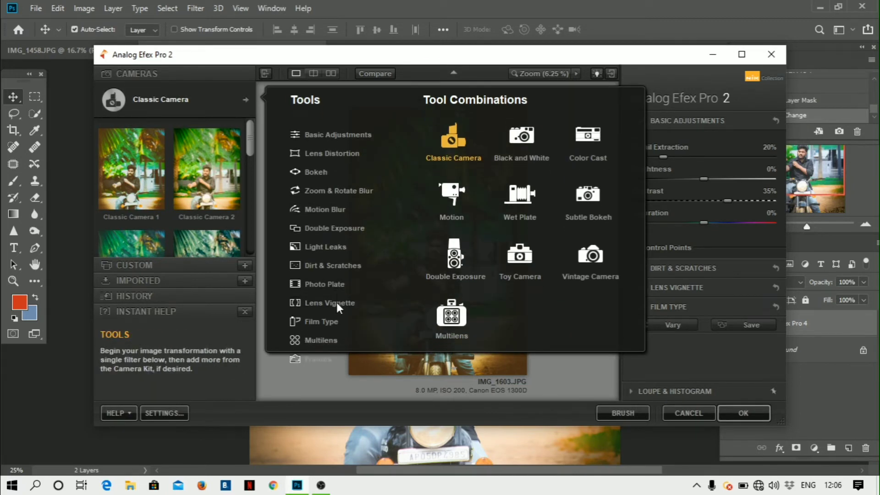
left_click(336, 302)
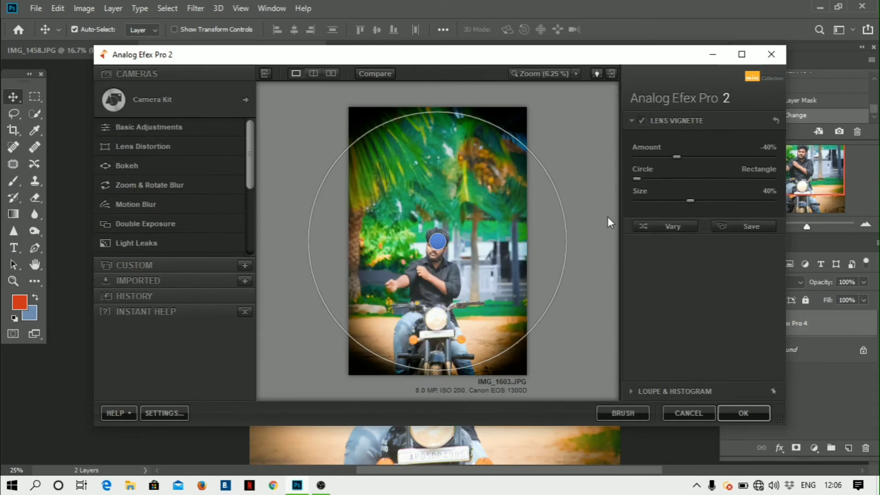
left_click(668, 178)
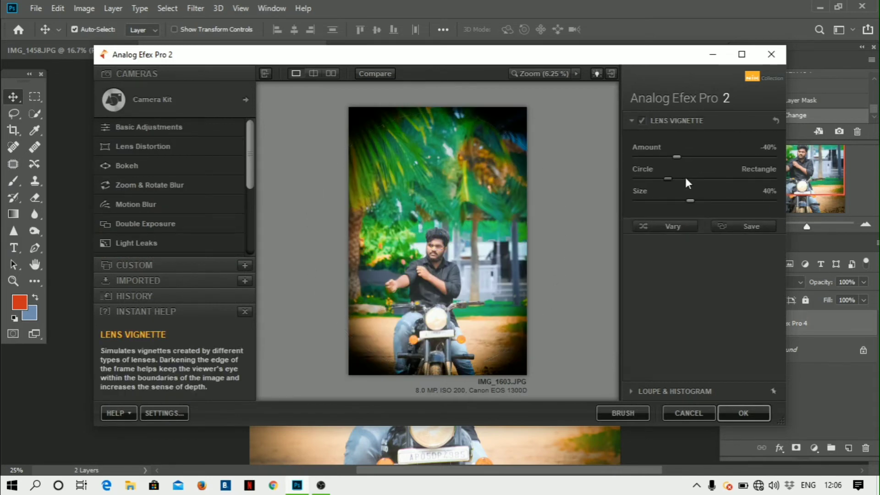
left_click(639, 178)
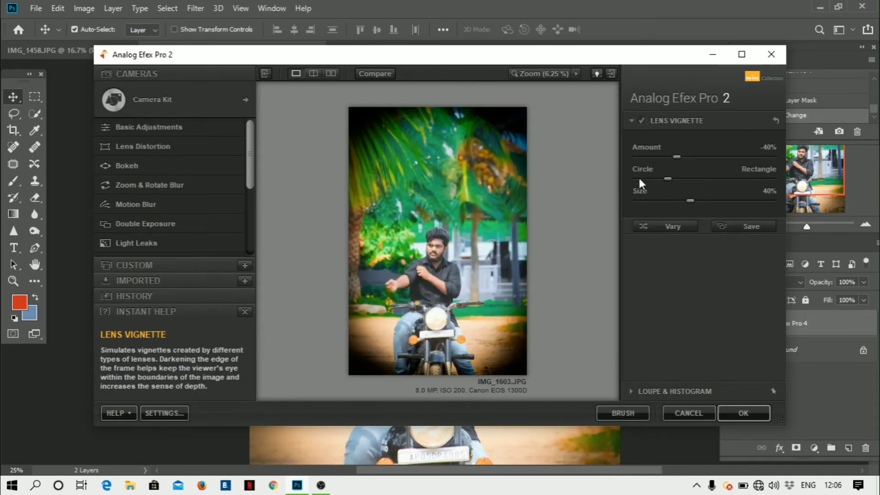
left_click_drag(689, 202, 649, 201)
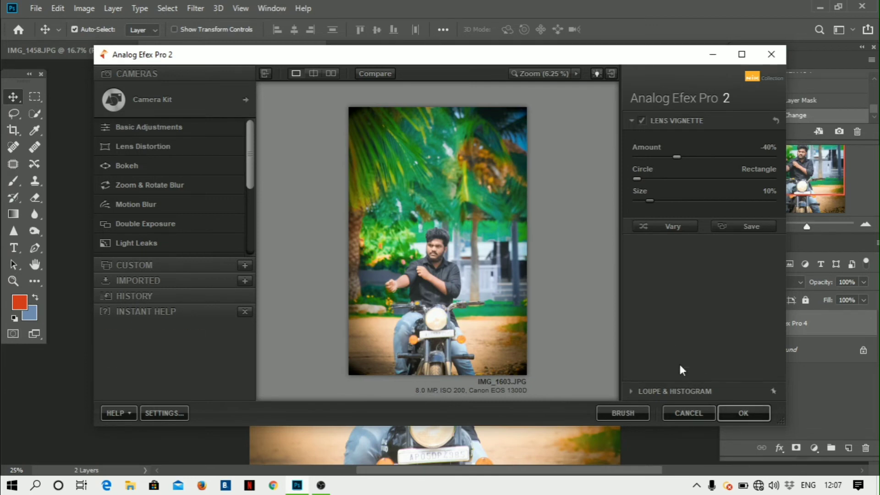
scroll(128, 202, "down", 1)
scroll(128, 206, "down", 4)
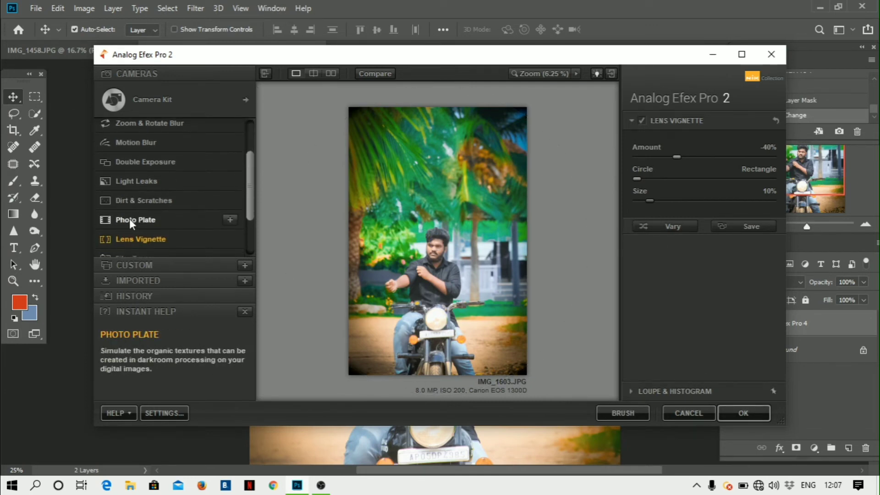
- In Light Leaks, try the yellow and orange leaks at 7% strength, then apply the dark leak
left_click(142, 166)
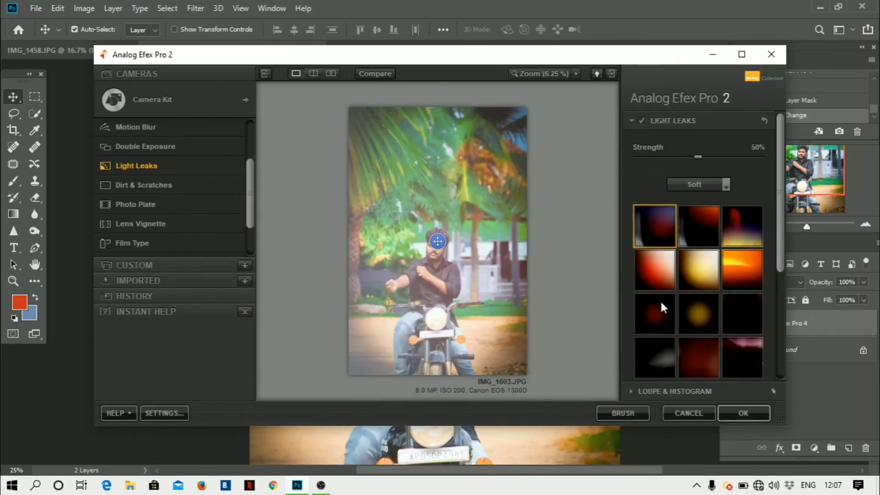
left_click(689, 270)
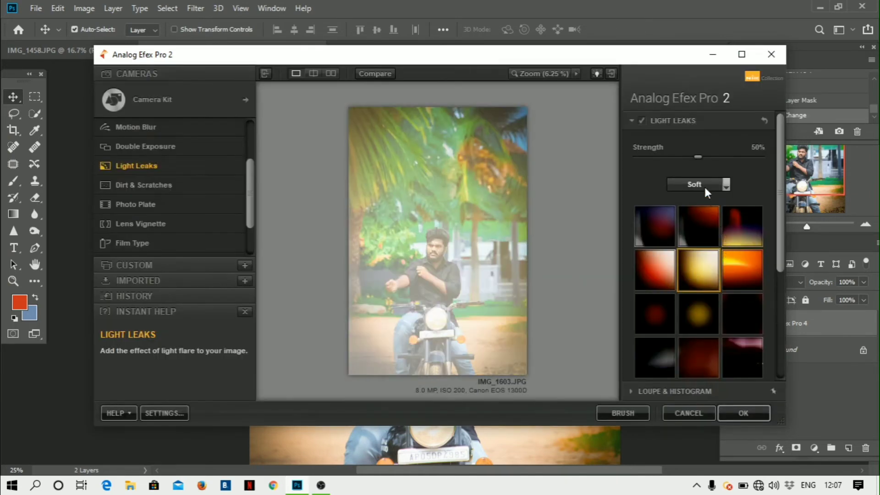
left_click(645, 157)
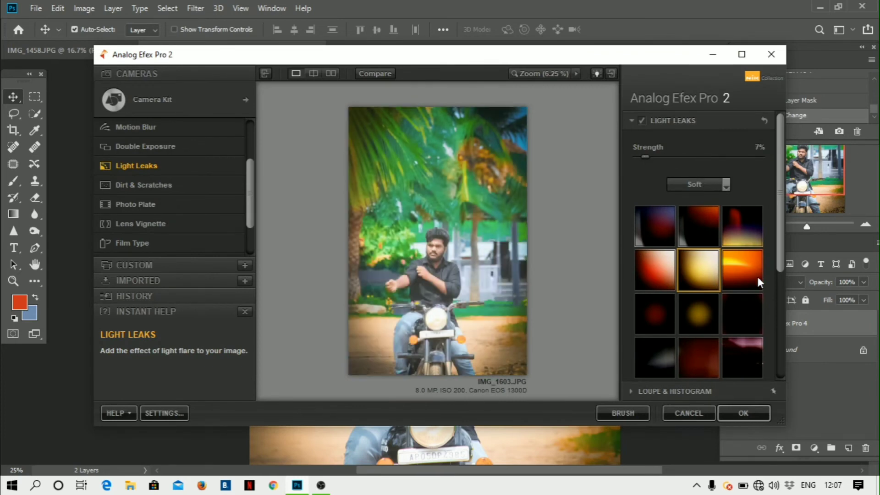
left_click(760, 285)
scroll(678, 312, "down", 3)
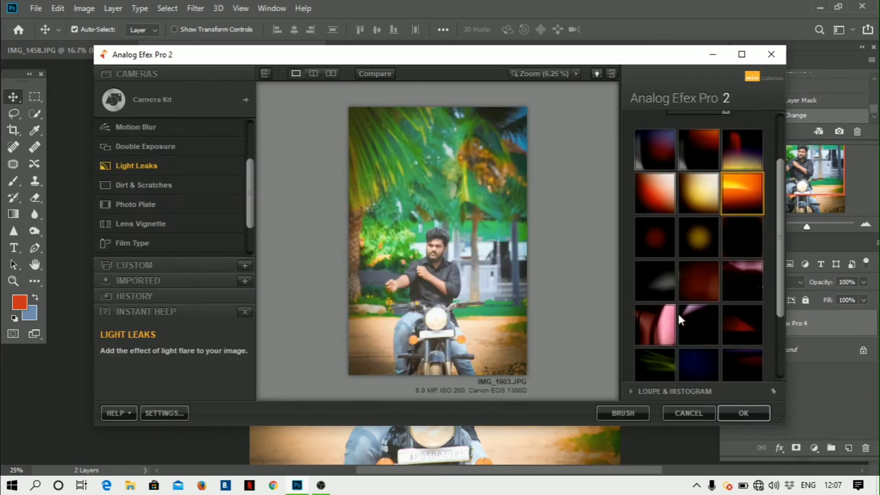
left_click(727, 243)
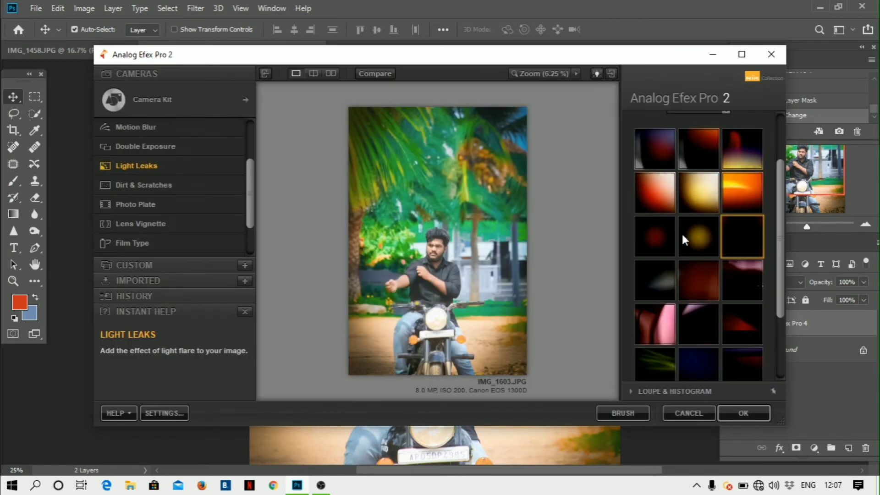
scroll(733, 338, "up", 3)
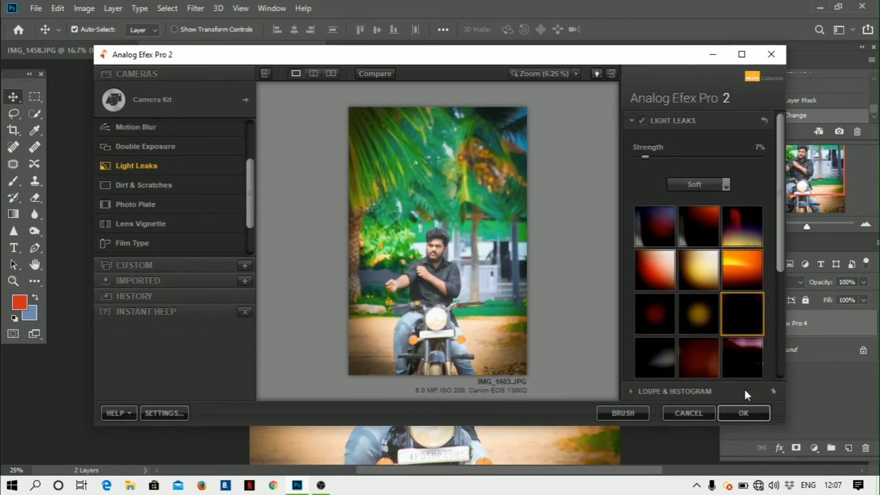
left_click(743, 413)
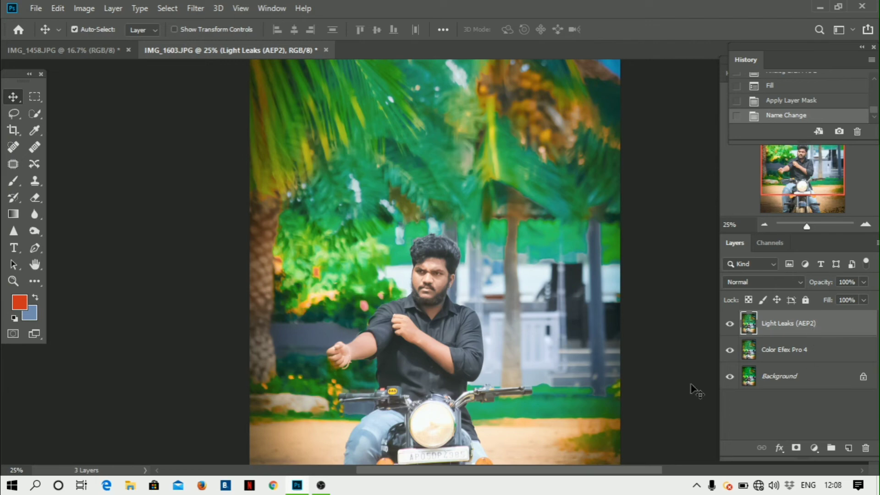
key("ctrl+plus")
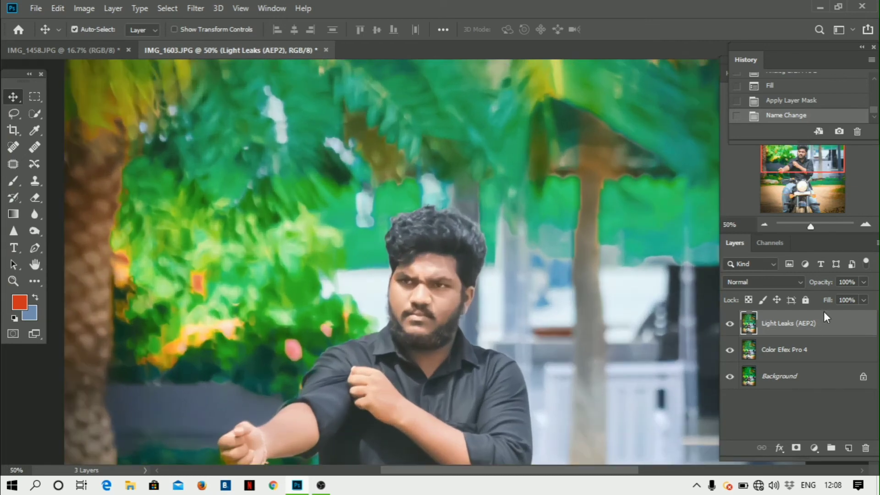
- Flatten the Light Leaks and graded layers into one Background layer
right_click(825, 325)
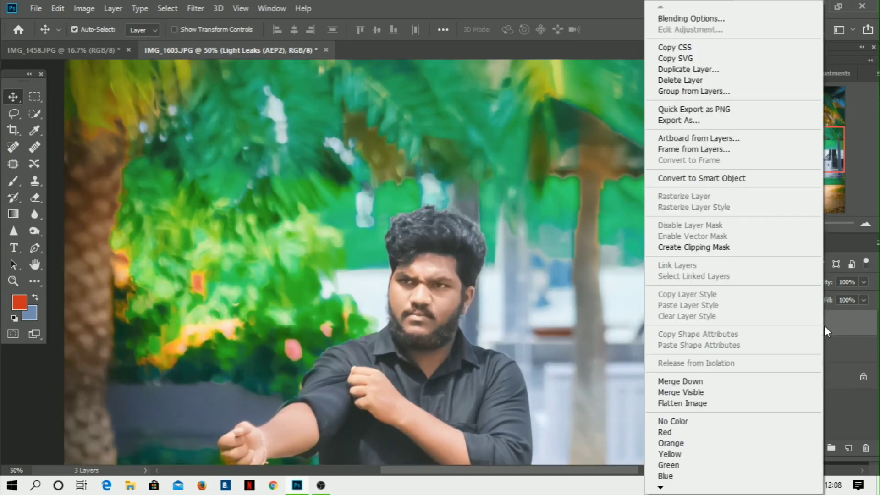
left_click(710, 404)
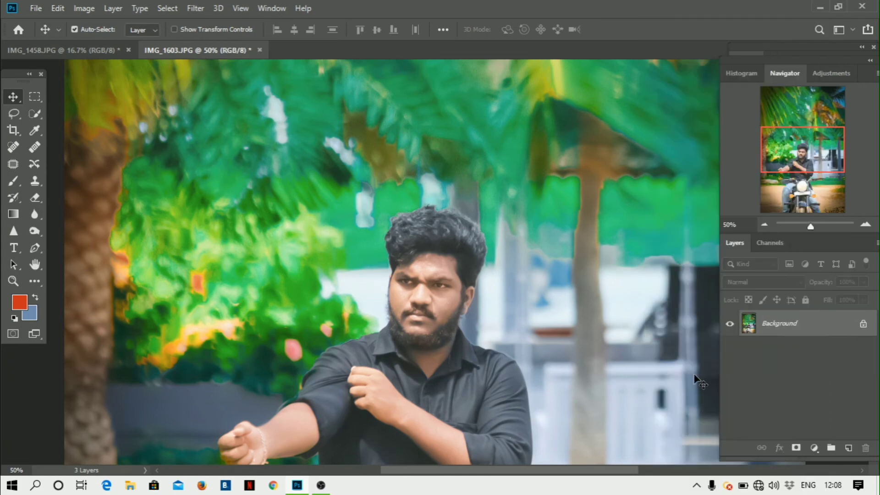
key("ctrl+minus")
key("ctrl+minus")
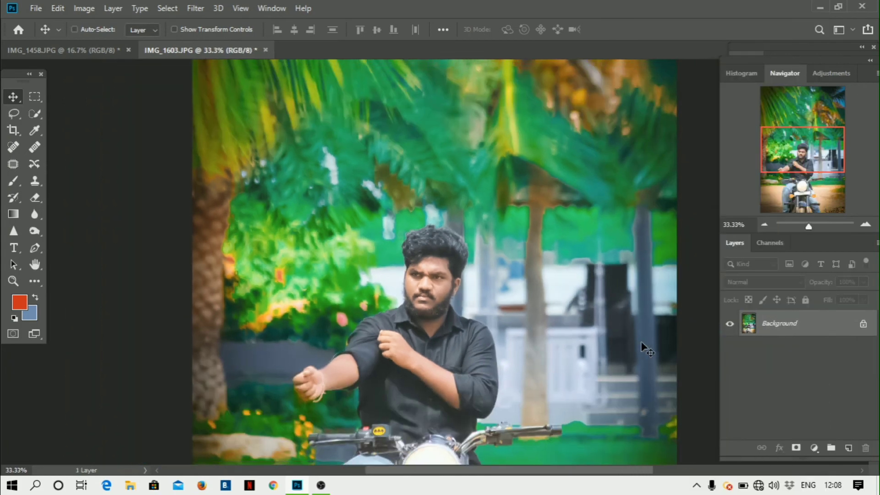
- Add a Color Lookup layer and try the 2Strip.look and Fuji F125 Kodak 2393 LUTs
left_click(814, 448)
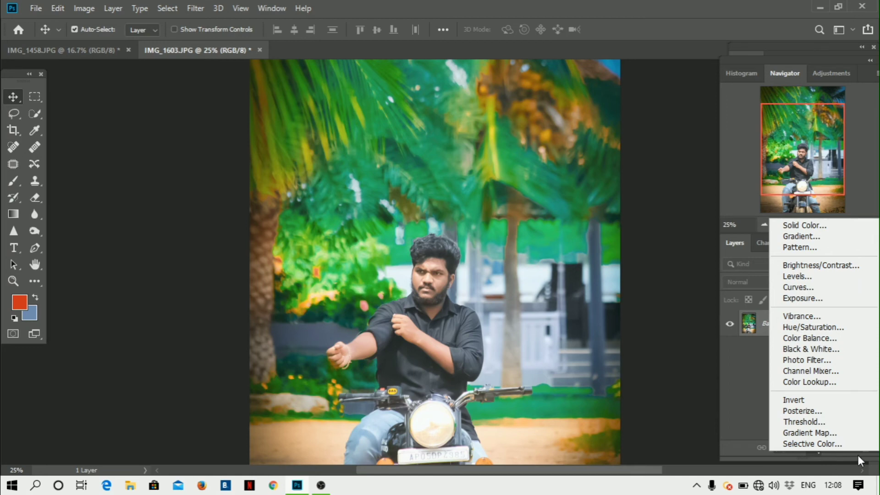
left_click(827, 380)
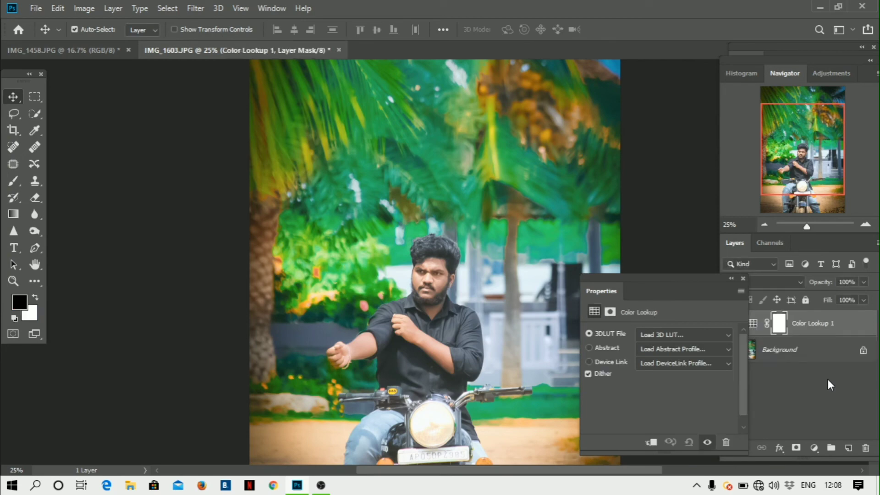
left_click(644, 337)
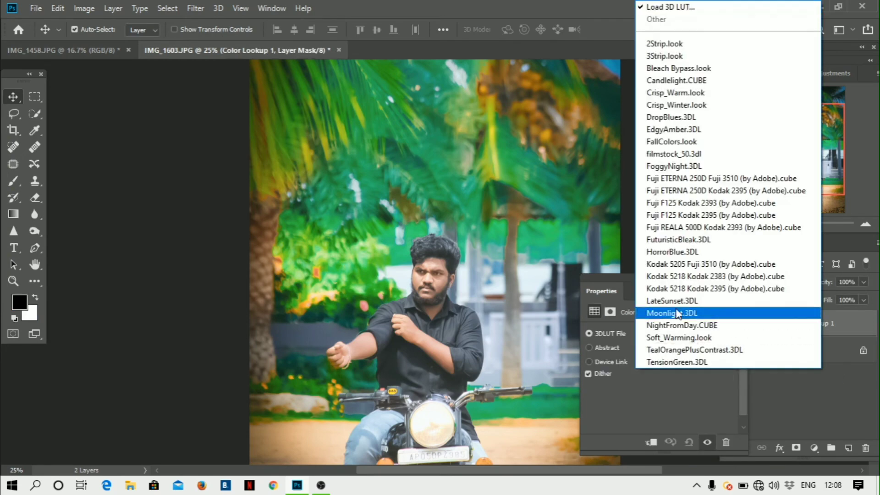
left_click(679, 44)
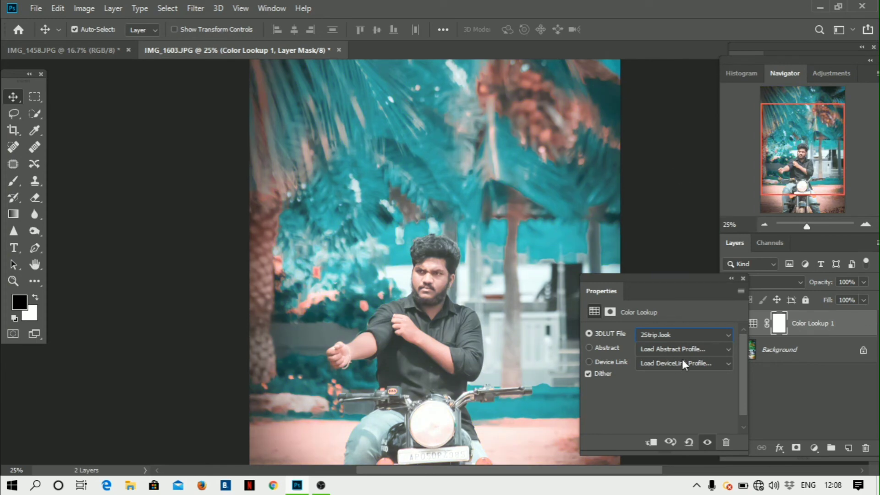
left_click(684, 336)
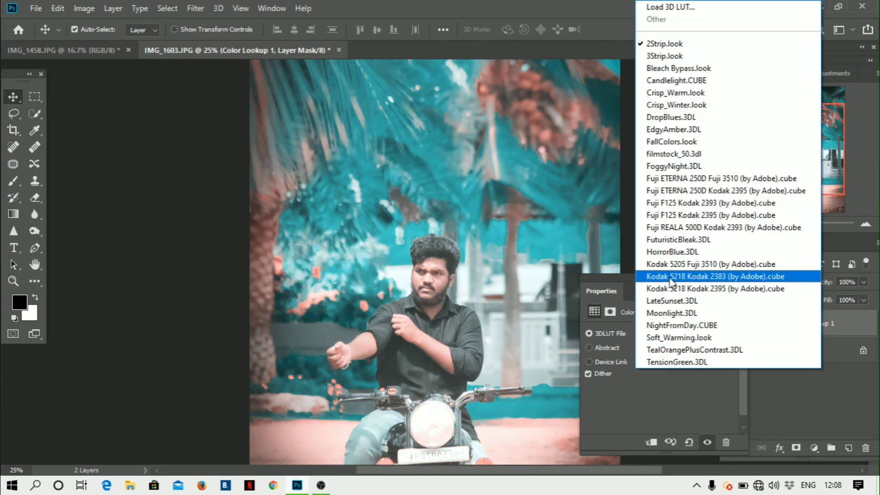
left_click(690, 203)
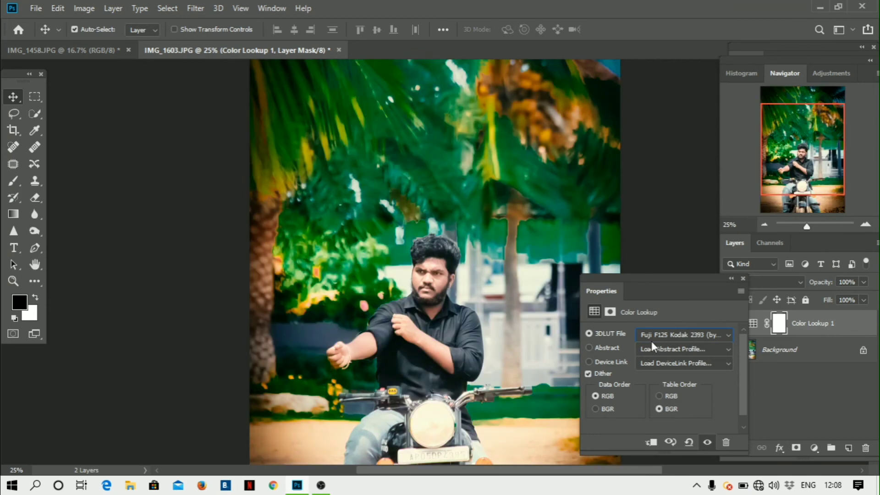
- Try the Kodak 5218 and Fuji ETERNA 250D LUTs, settling on 3Strip.look
left_click(676, 341)
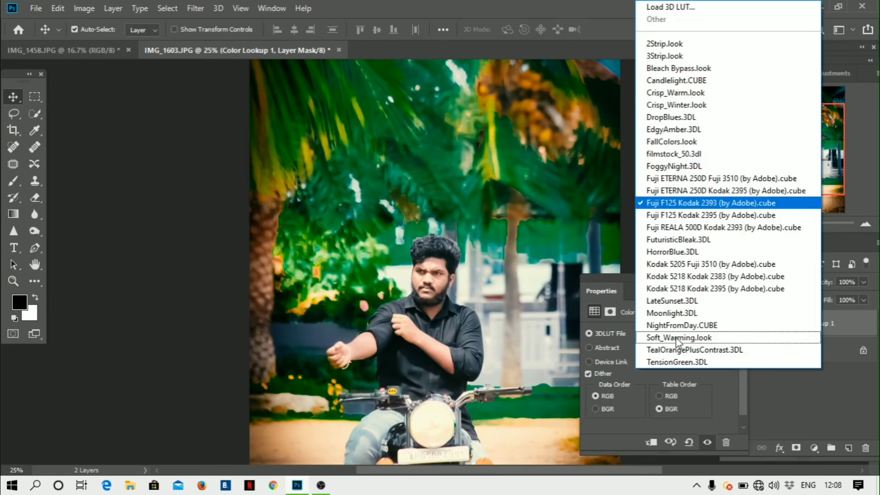
left_click(683, 221)
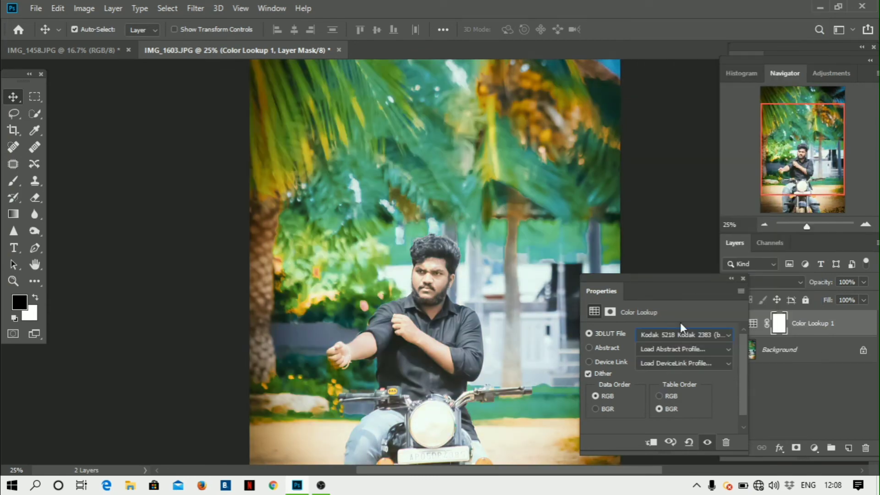
left_click(689, 338)
left_click(706, 173)
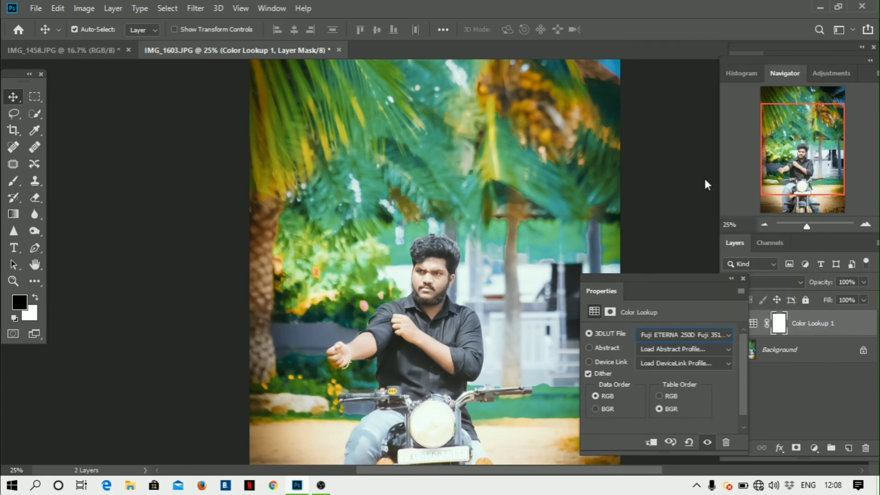
left_click(684, 339)
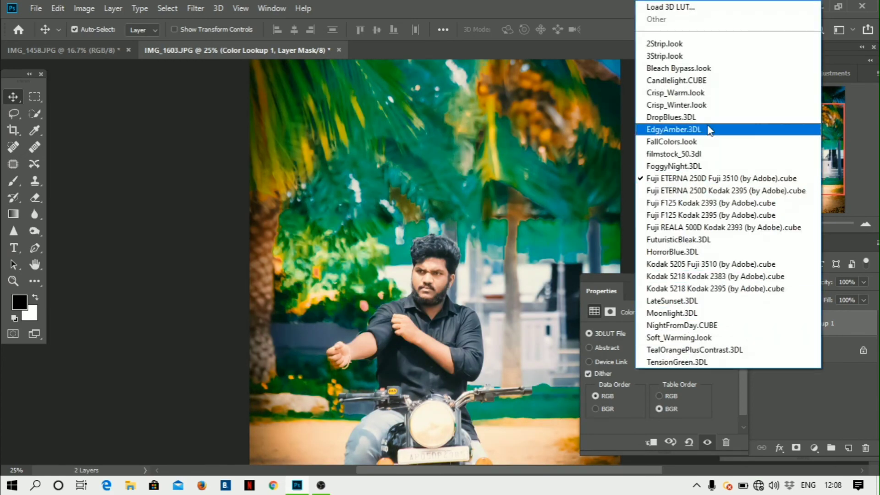
left_click(669, 56)
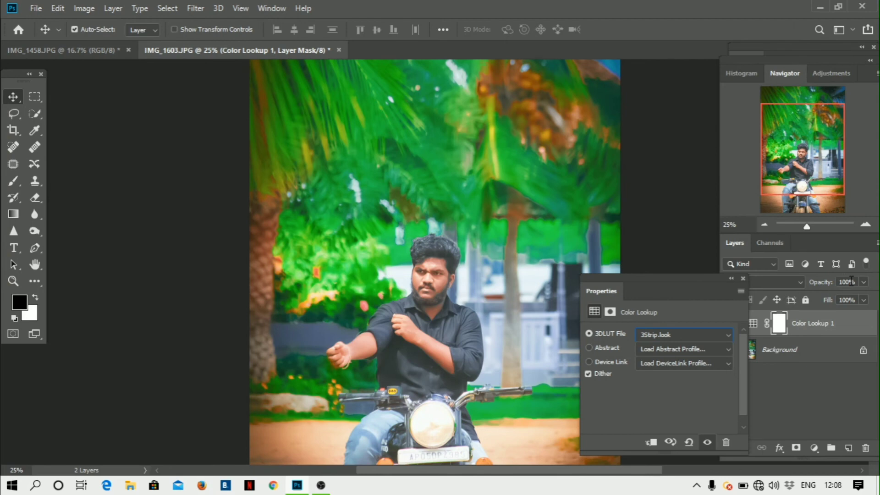
- Set Color Lookup to 10% opacity, merge it down, save as JPEG Quality 12, and close
left_click(861, 286)
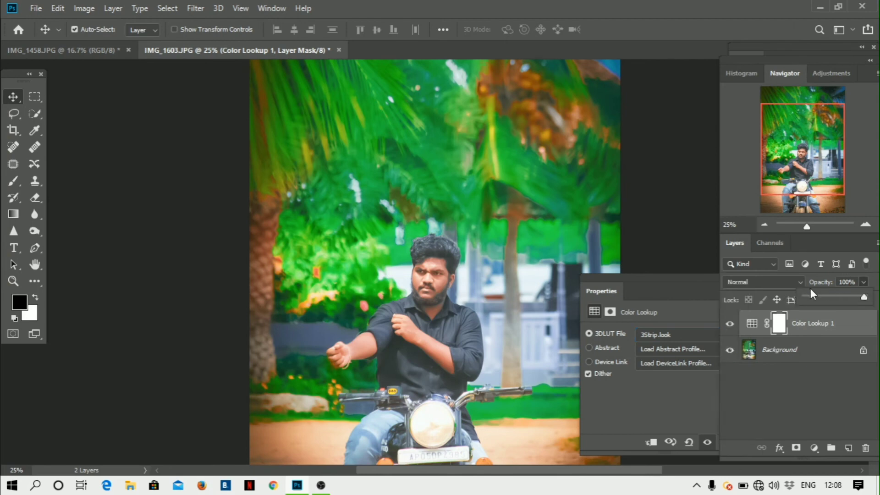
double_click(661, 297)
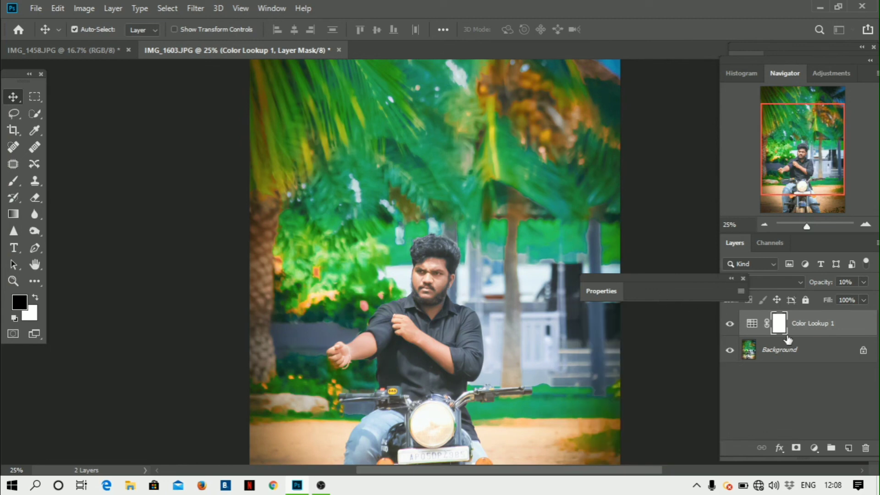
right_click(805, 328)
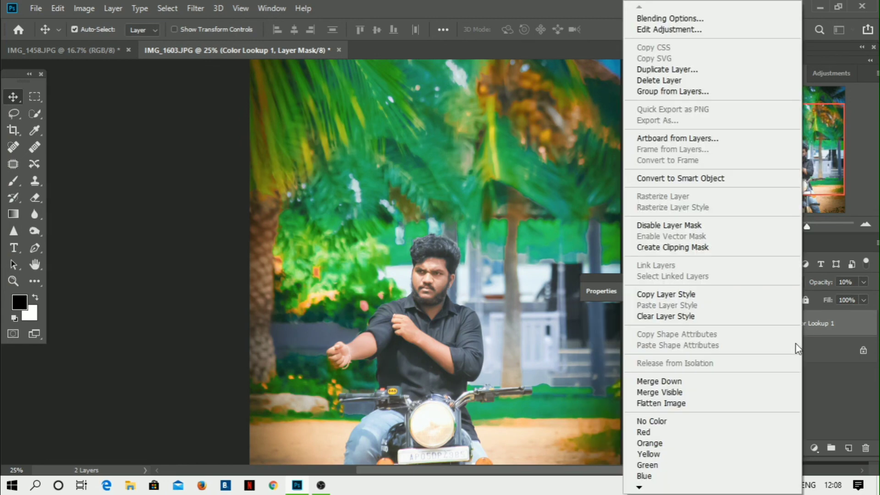
left_click(679, 382)
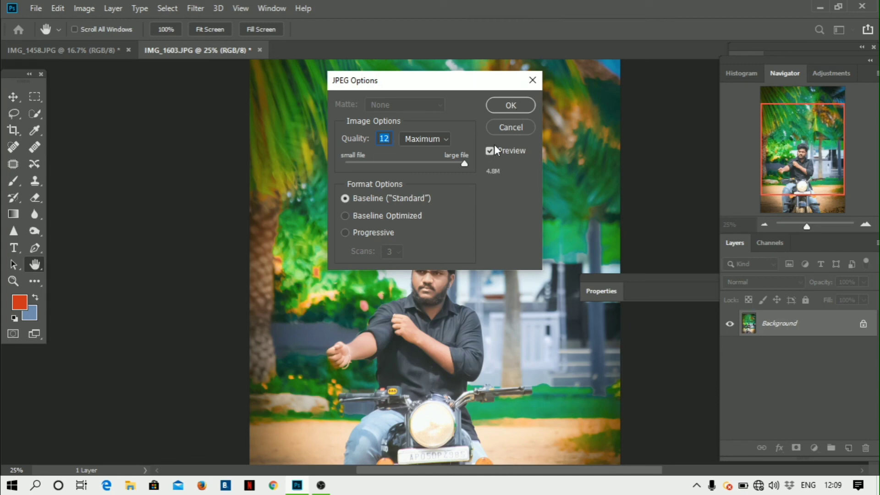
left_click(523, 103)
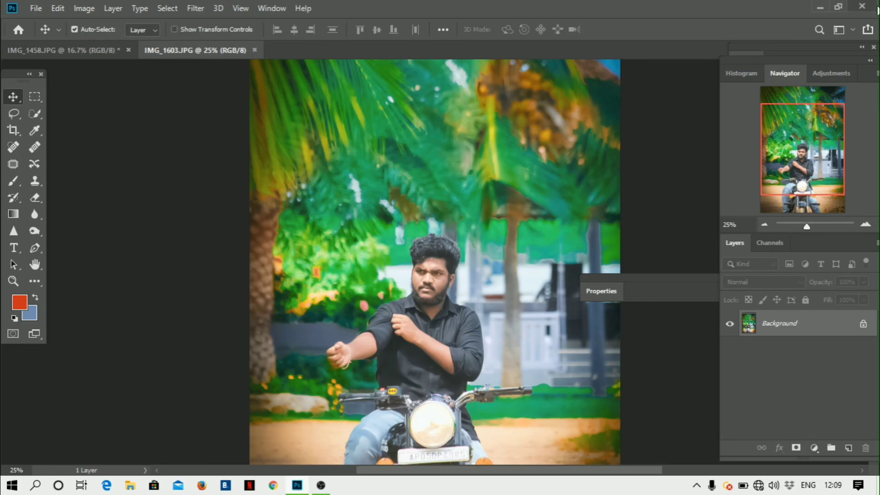
left_click(867, 6)
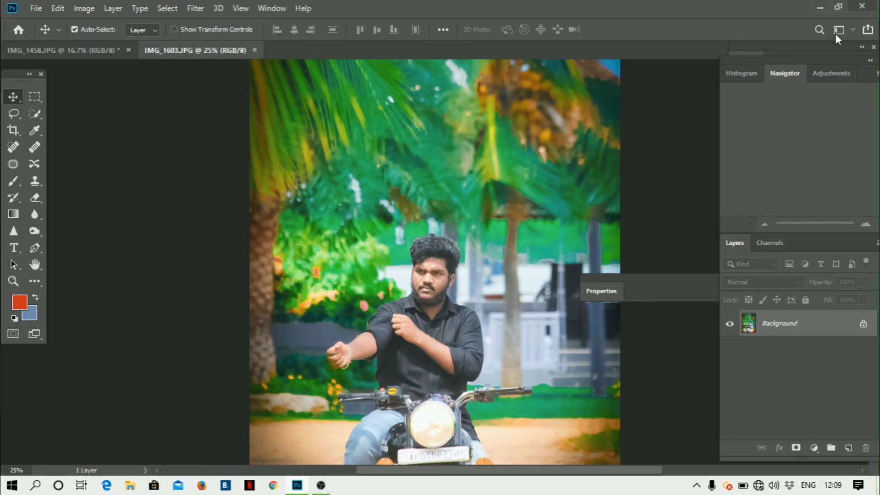